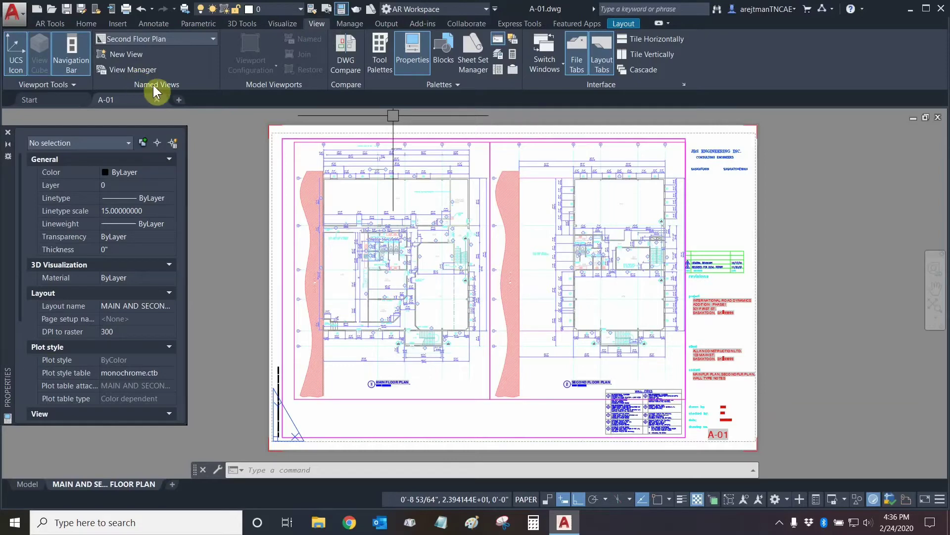
# - Restore the Main Floor Plan named view, then the Second Floor Plan view
pyautogui.click(172, 40)
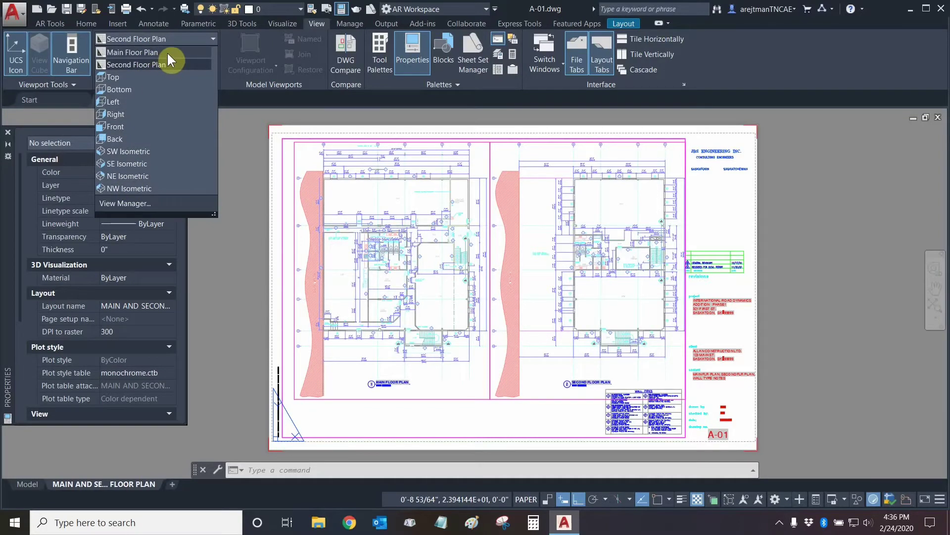
pyautogui.click(167, 52)
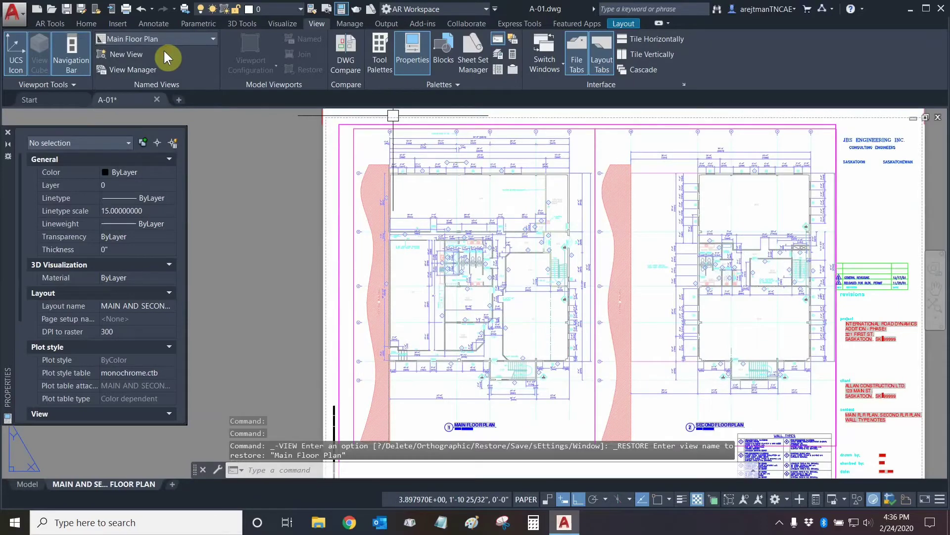
pyautogui.click(182, 40)
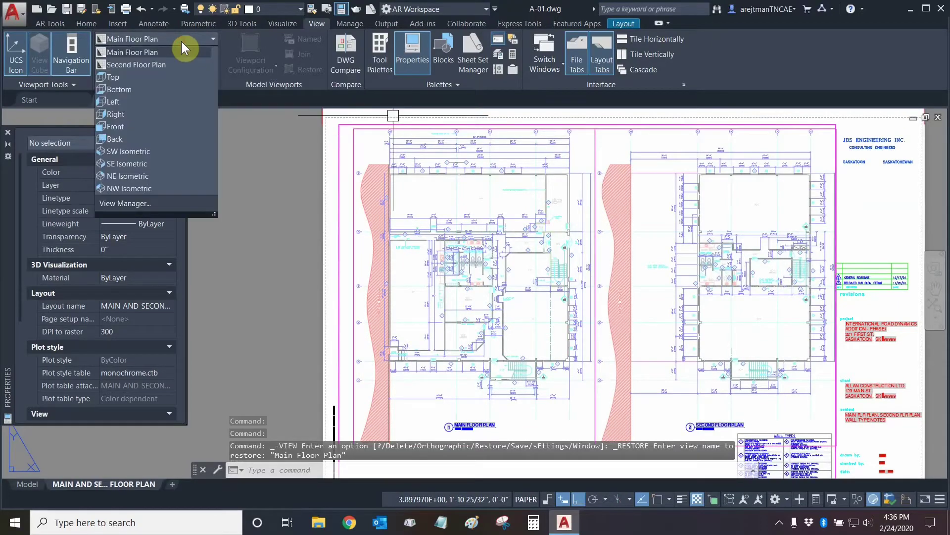
pyautogui.click(172, 64)
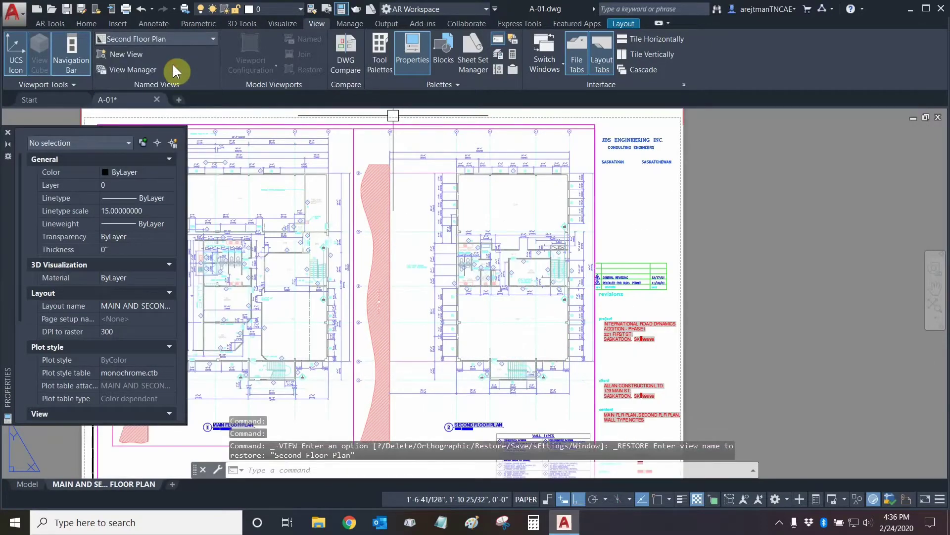
# - Dismiss the Named Views list and switch from the layout to model space
pyautogui.click(190, 37)
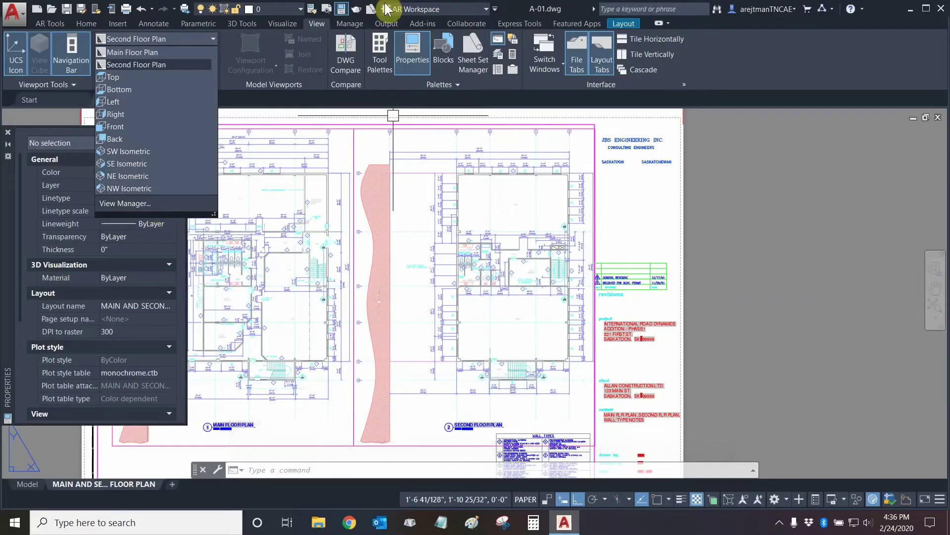
pyautogui.click(559, 10)
pyautogui.click(20, 486)
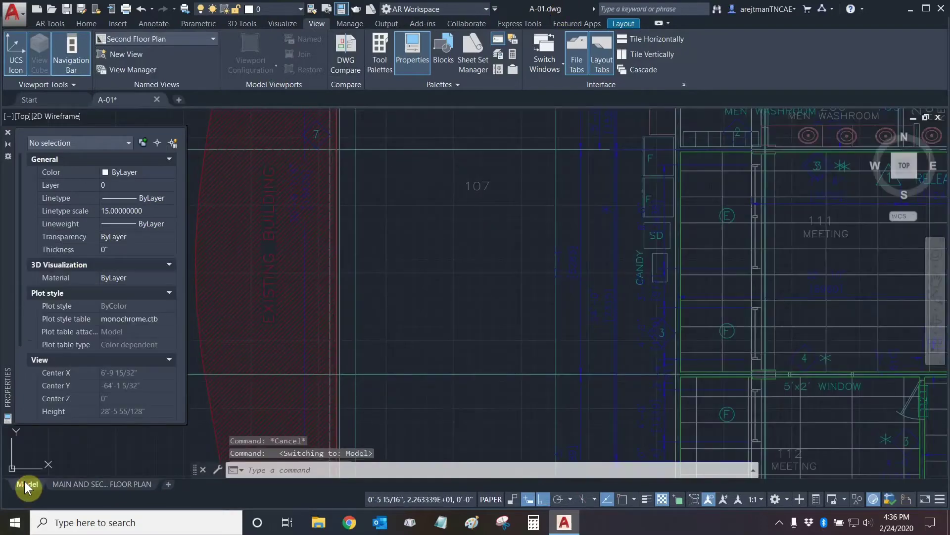
# - Restore the Room 104 named view, then the Stair 209 view
pyautogui.click(173, 39)
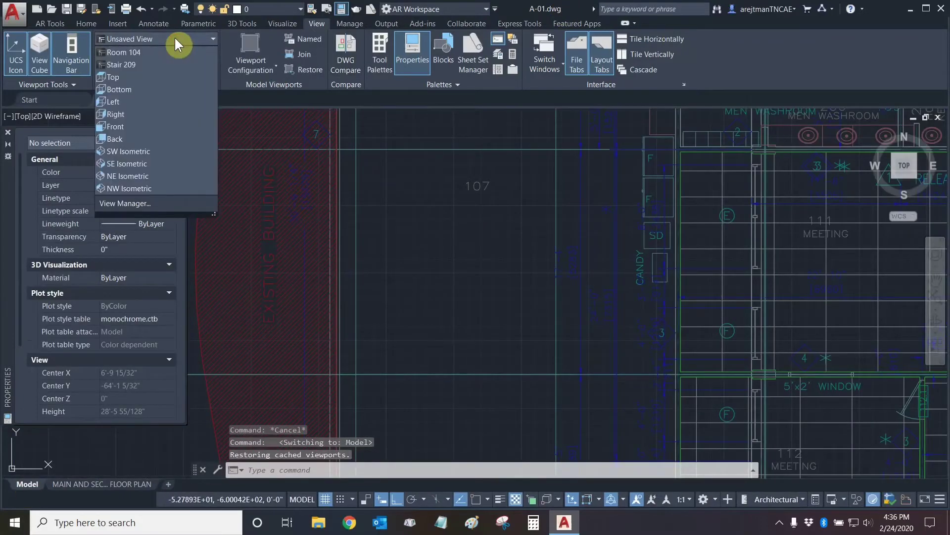
pyautogui.click(135, 52)
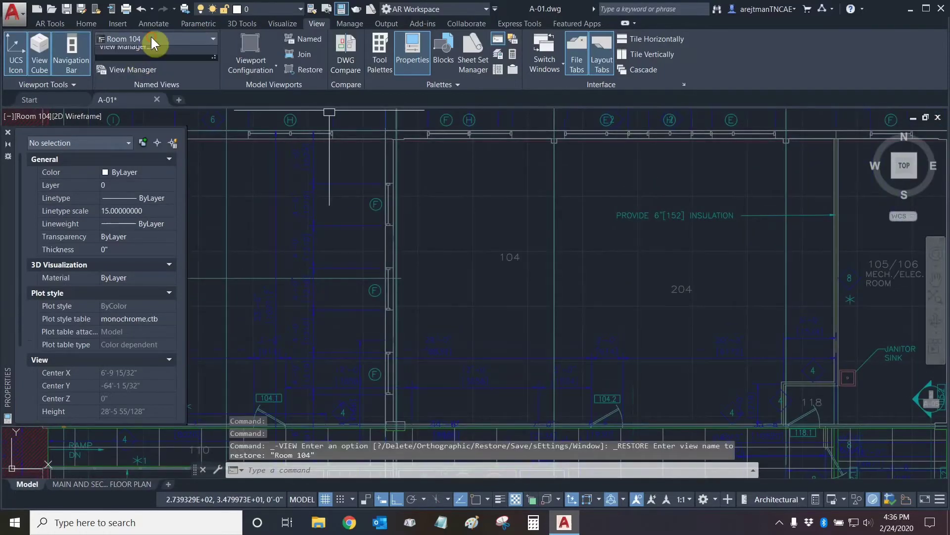
pyautogui.click(149, 38)
pyautogui.click(122, 64)
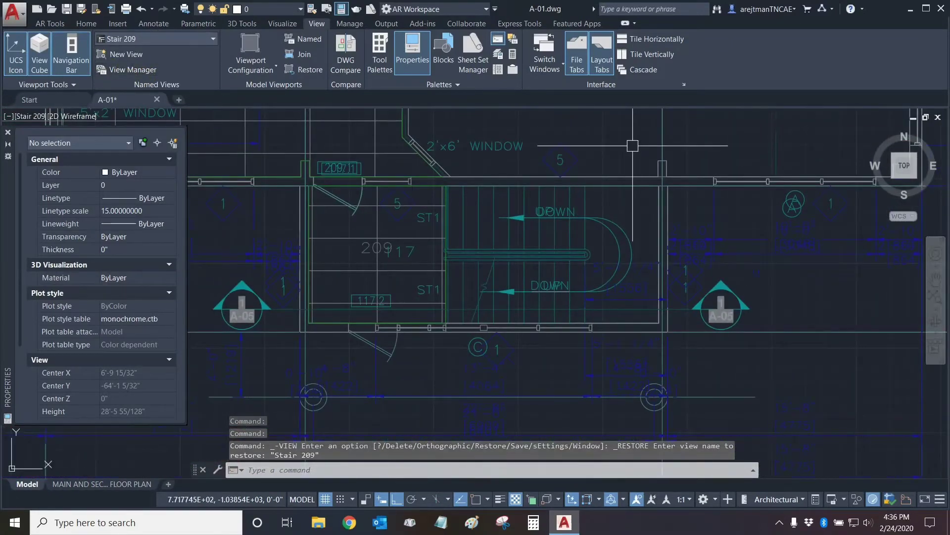
# - Zoom and pan the plan to frame room 107
pyautogui.scroll(-4, 632, 145)
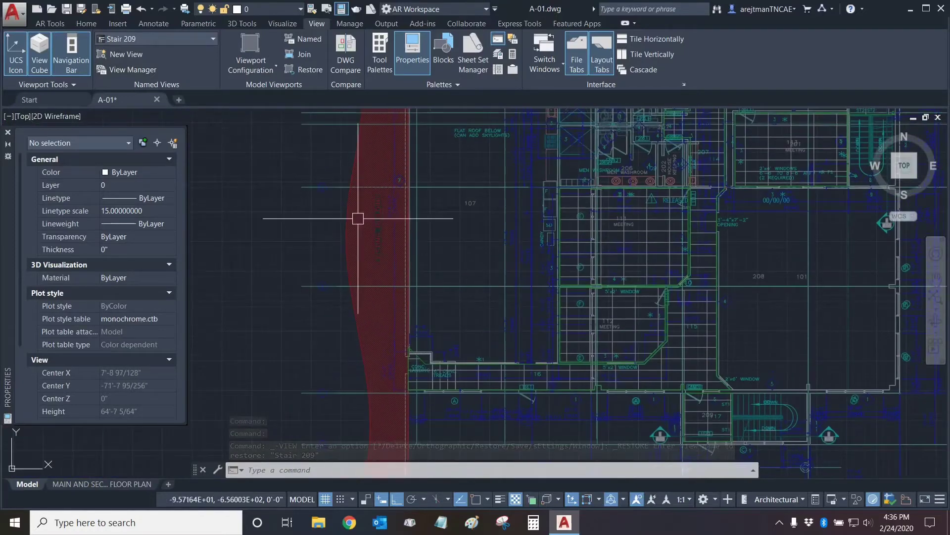
pyautogui.scroll(4, 543, 197)
pyautogui.moveTo(565, 172); pyautogui.dragTo(565, 202, button='middle')
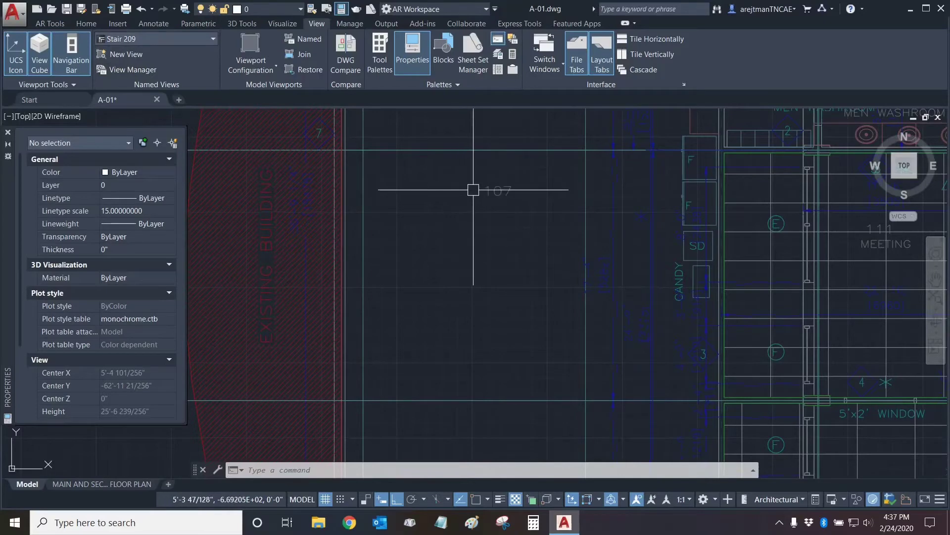
# - Start a new view with its boundary defined by a window picked around room 107
pyautogui.click(122, 53)
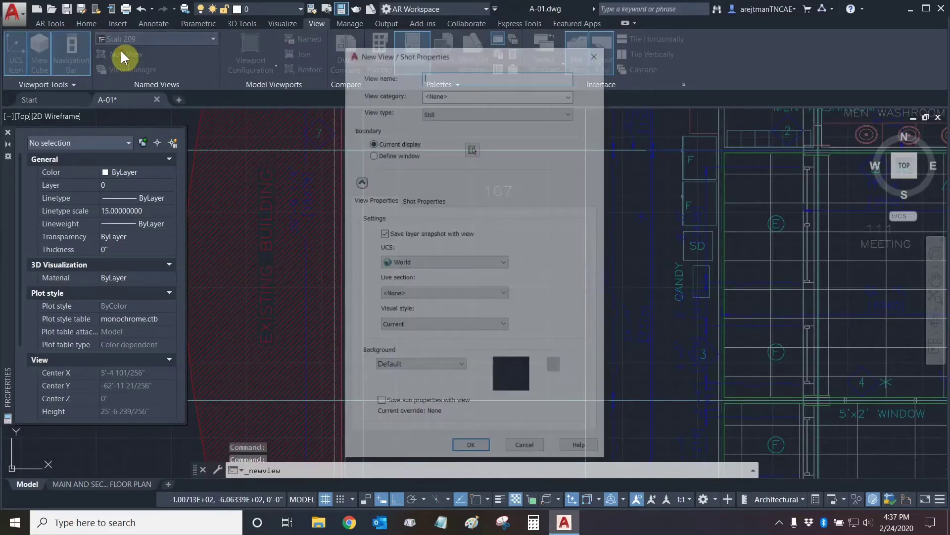
pyautogui.click(377, 143)
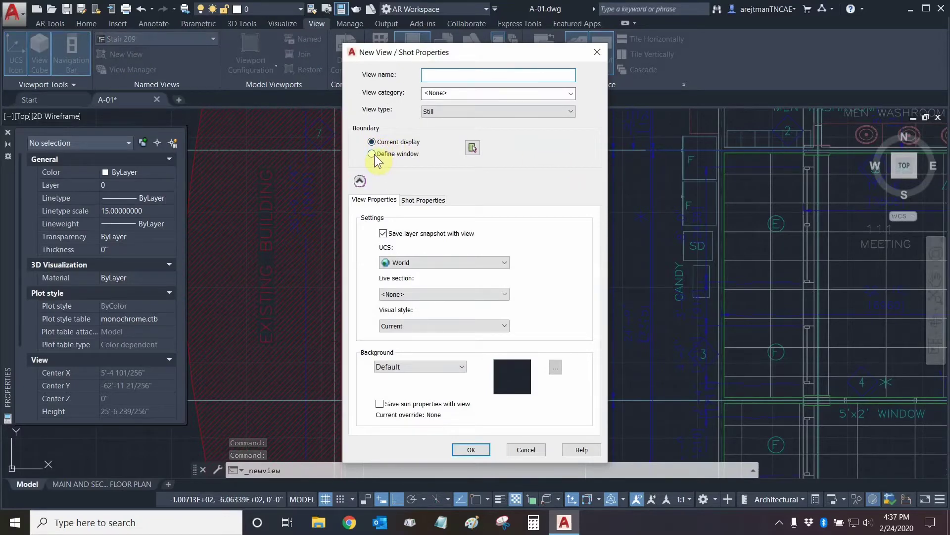
pyautogui.click(373, 154)
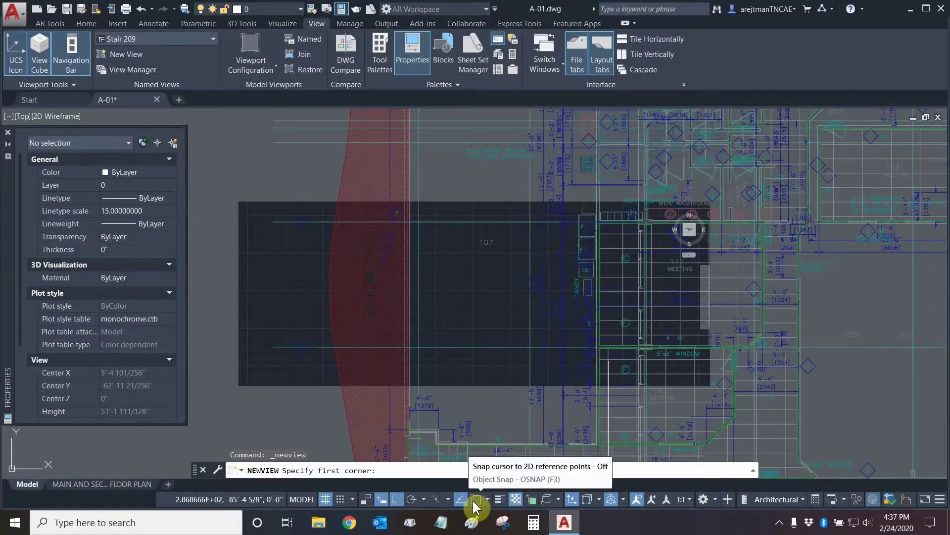
pyautogui.scroll(3, 446, 230)
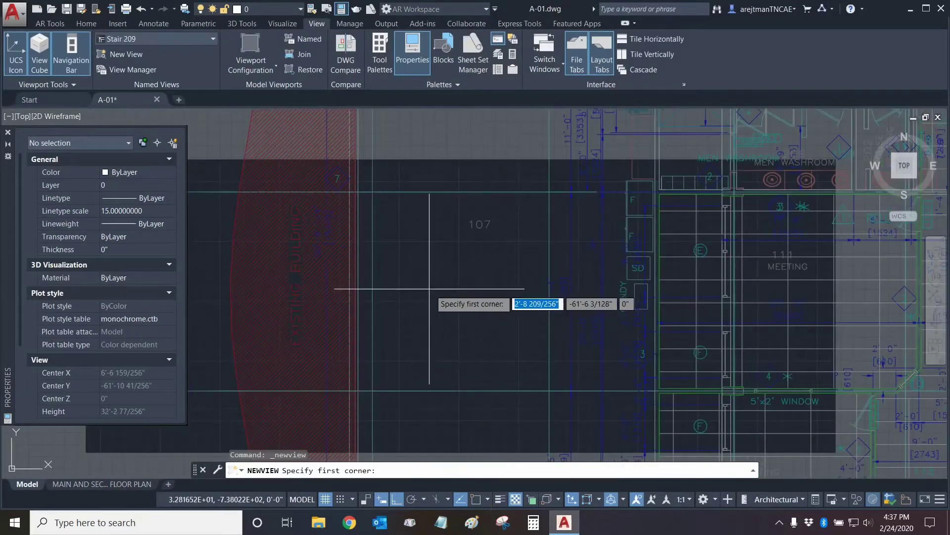
pyautogui.scroll(4, 391, 227)
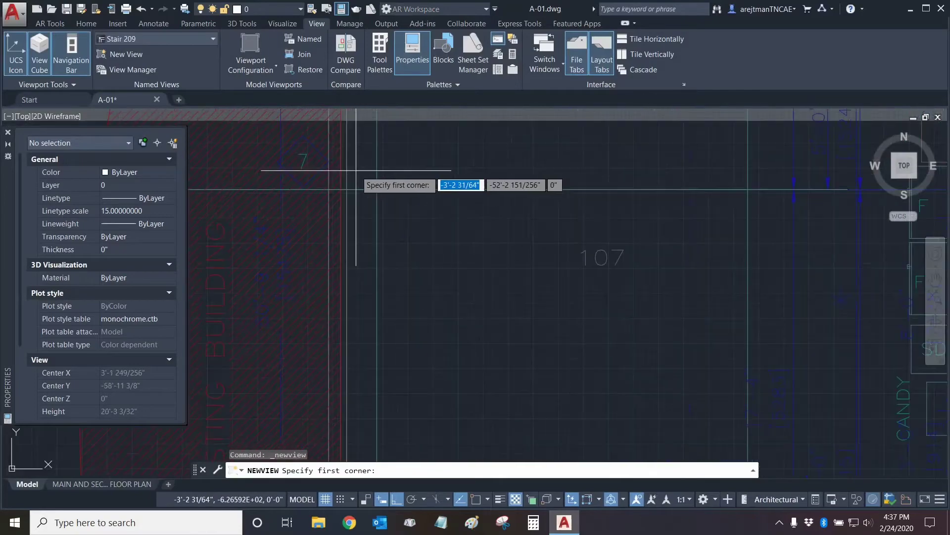
pyautogui.click(360, 171)
pyautogui.scroll(-3, 361, 171)
pyautogui.moveTo(663, 361); pyautogui.dragTo(619, 419, button='middle')
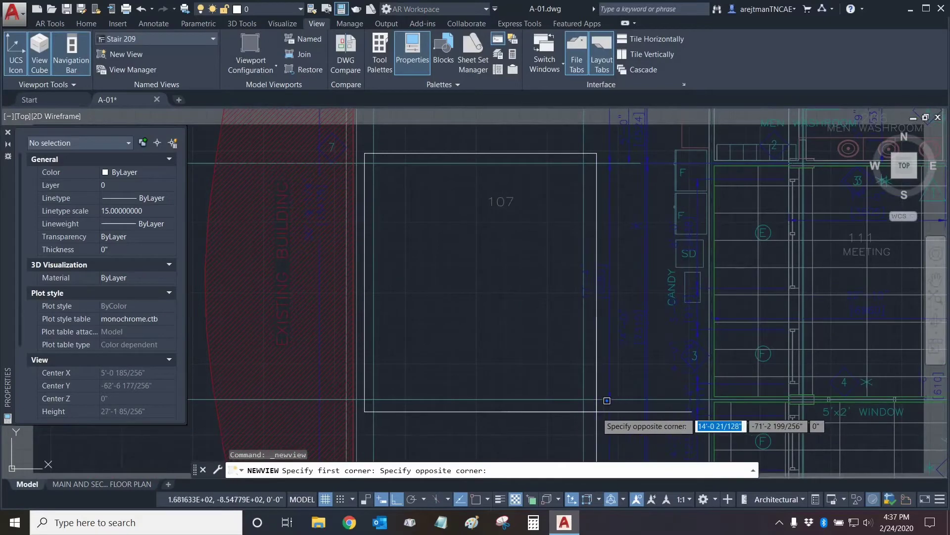
pyautogui.click(624, 400)
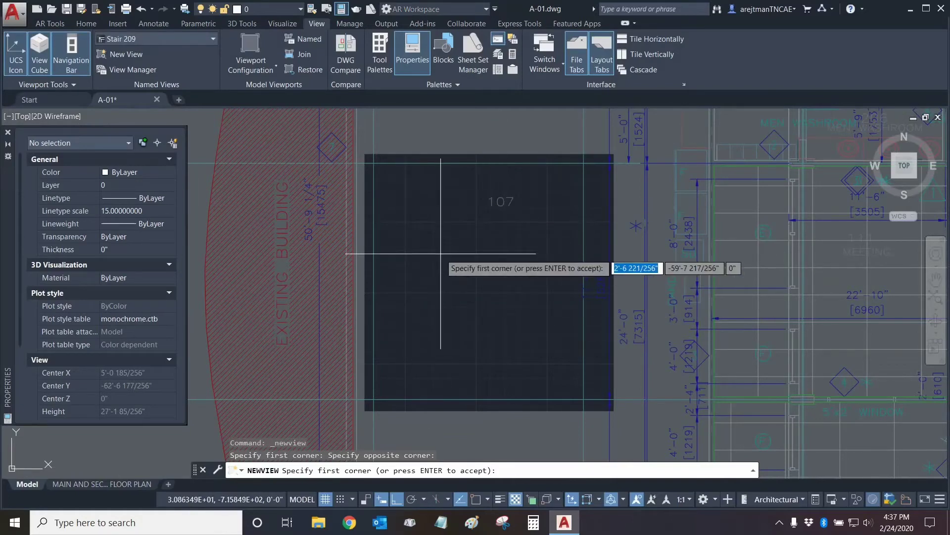
pyautogui.press('Return')
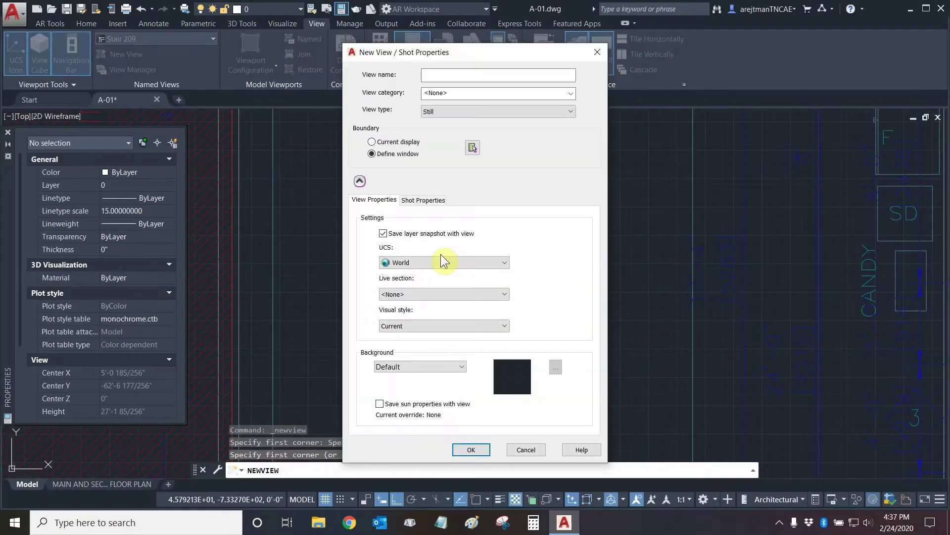
# - Enter Room 107 as the new view's name
pyautogui.click(360, 181)
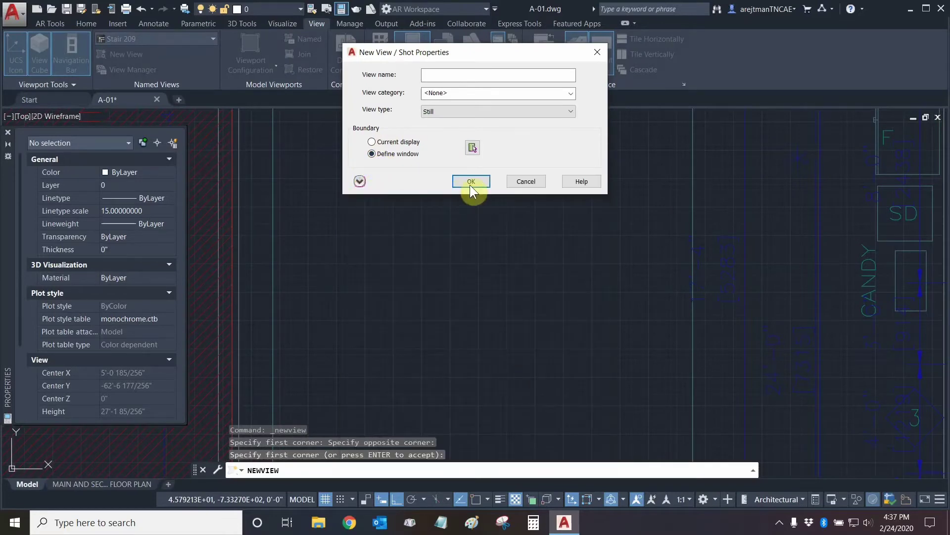
pyautogui.click(358, 181)
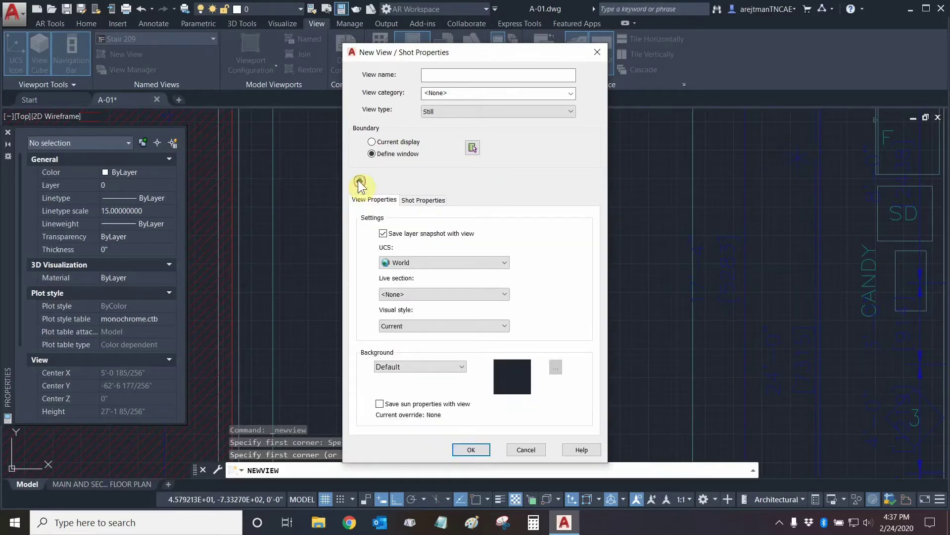
pyautogui.click(450, 77)
pyautogui.write('Room 107')
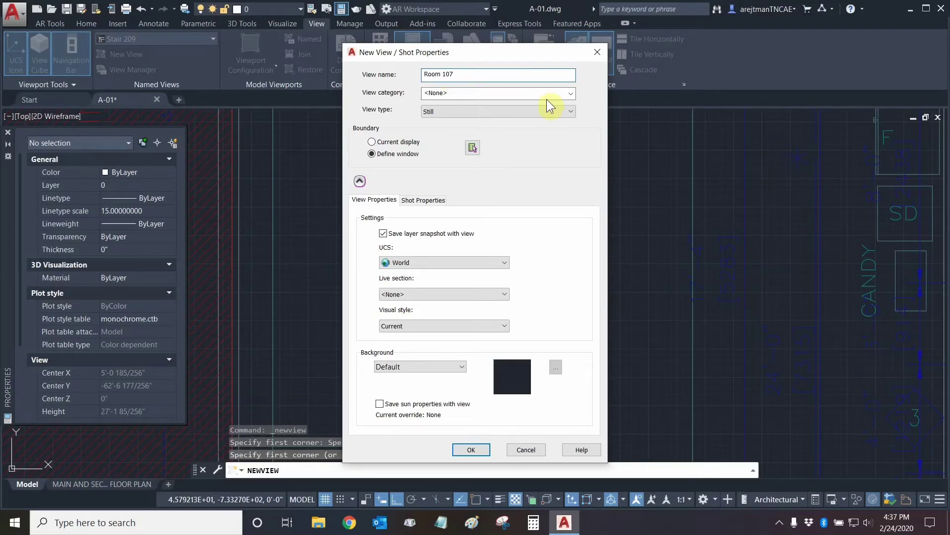
# - Leave the view category at <None> and review the available view types
pyautogui.click(570, 92)
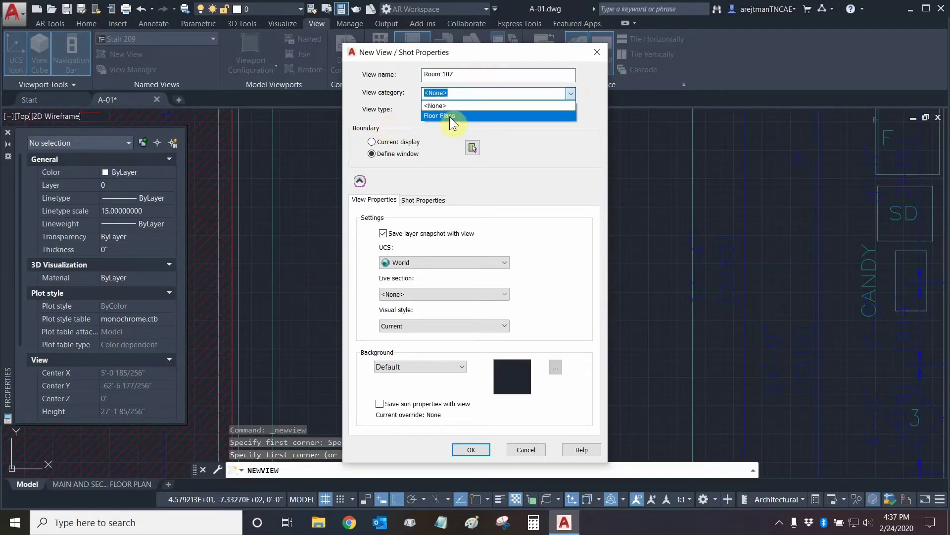
pyautogui.click(403, 106)
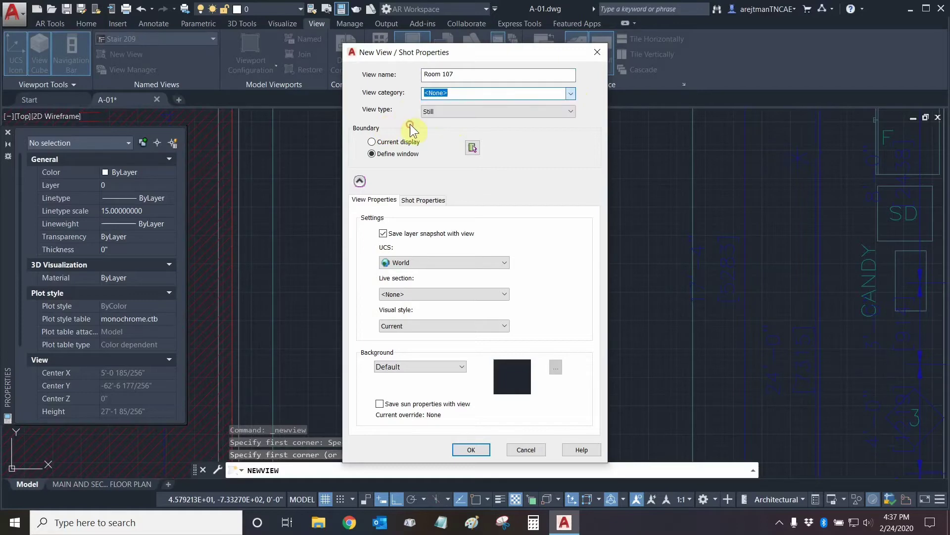
pyautogui.click(477, 112)
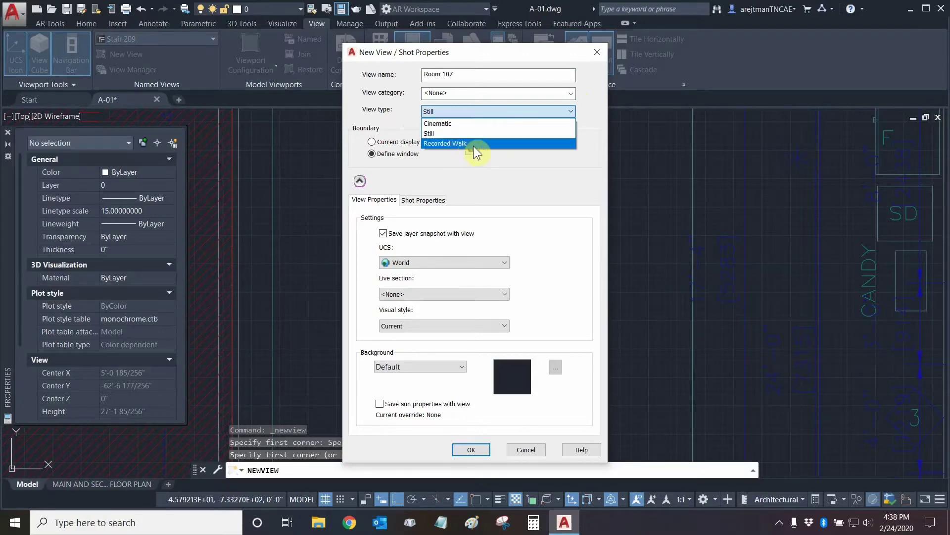
pyautogui.click(400, 105)
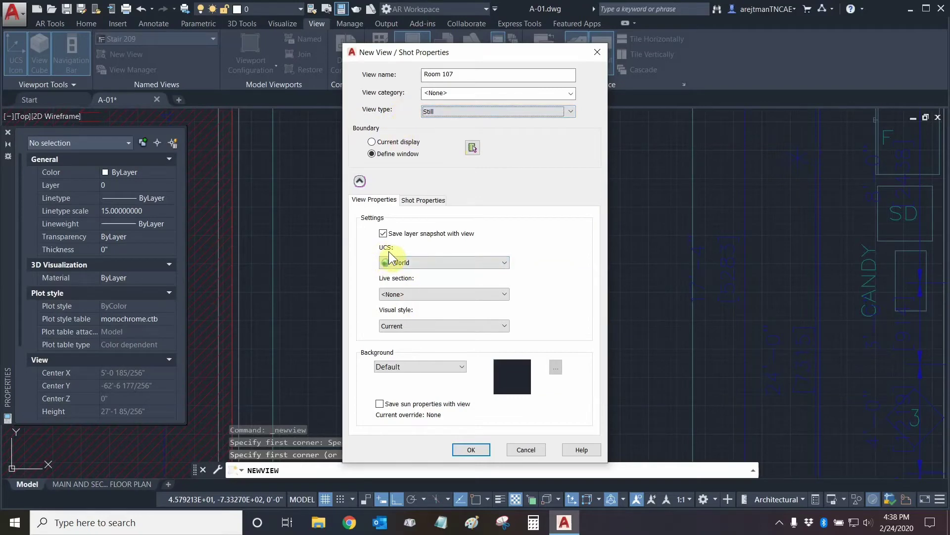
pyautogui.click(503, 261)
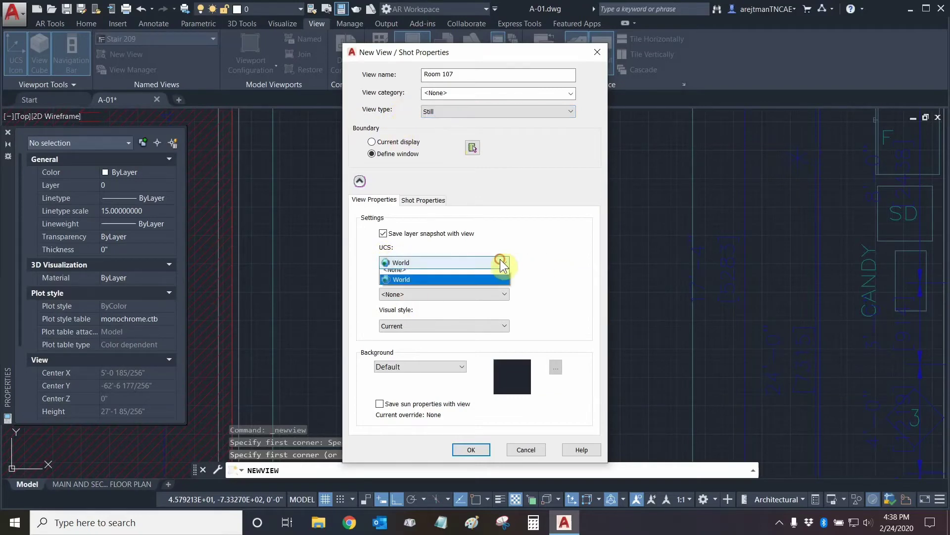
pyautogui.click(372, 263)
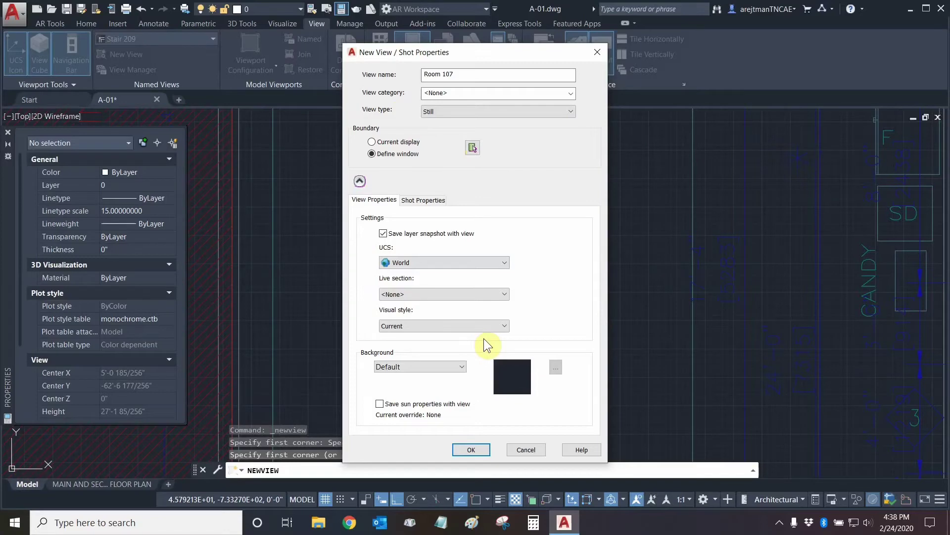
pyautogui.click(429, 294)
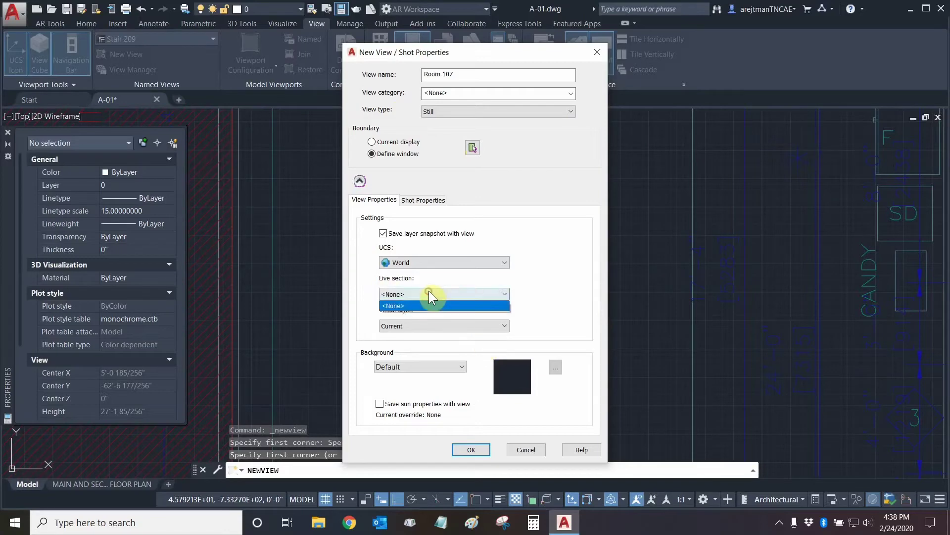
pyautogui.click(471, 289)
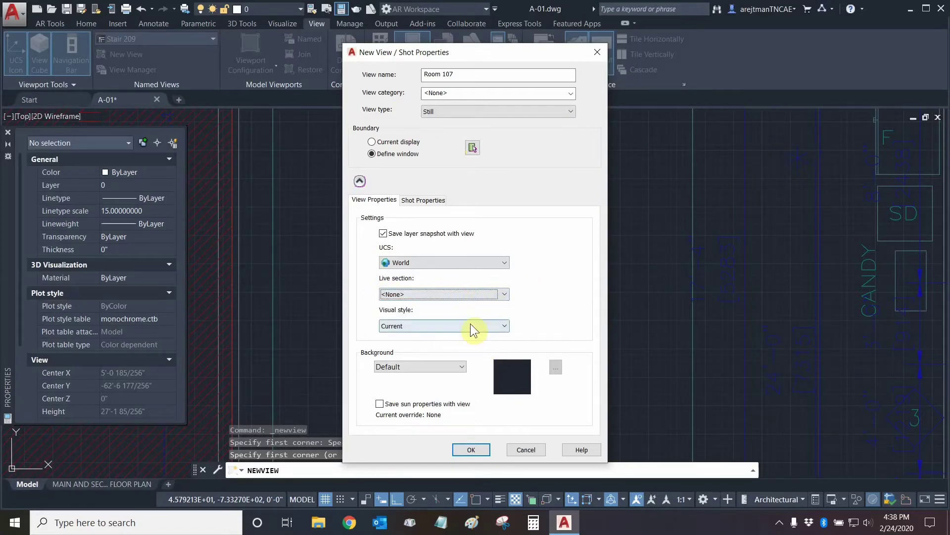
pyautogui.click(503, 326)
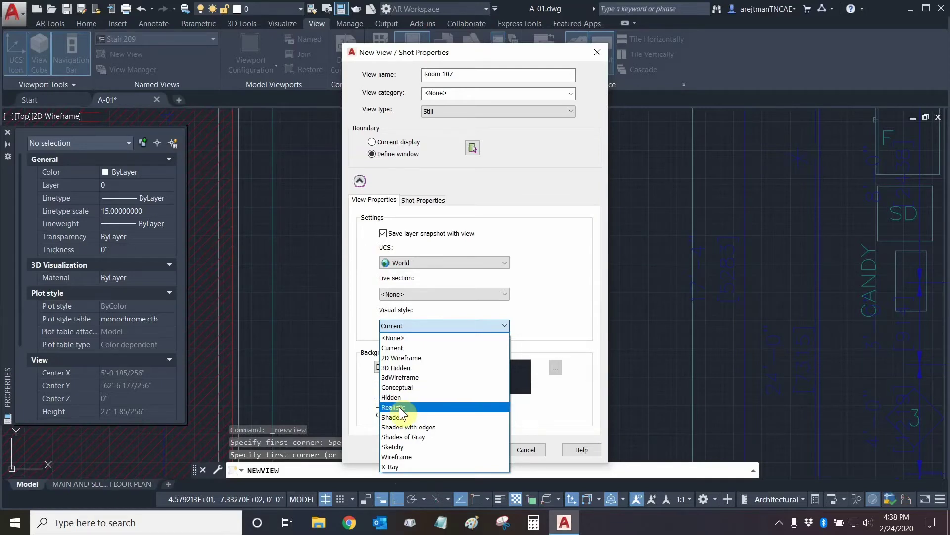
pyautogui.click(545, 293)
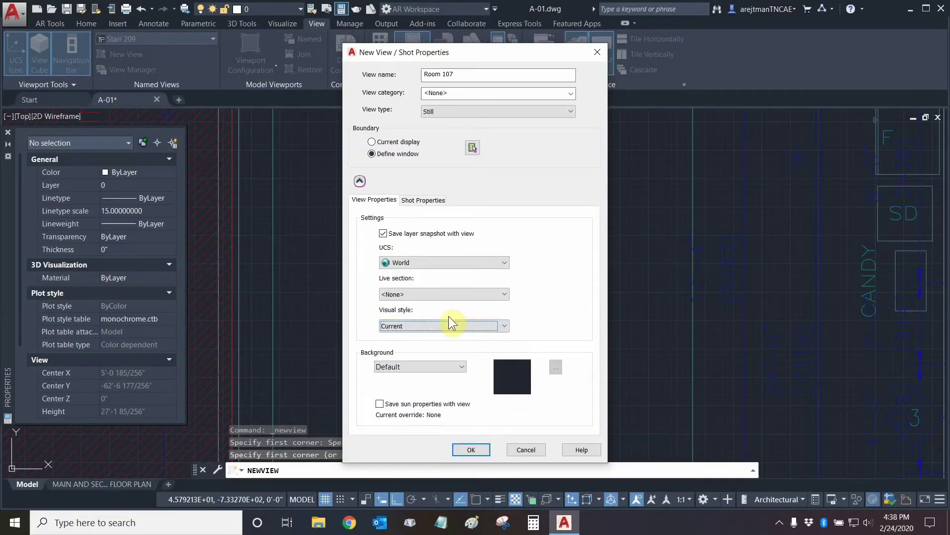
pyautogui.click(463, 369)
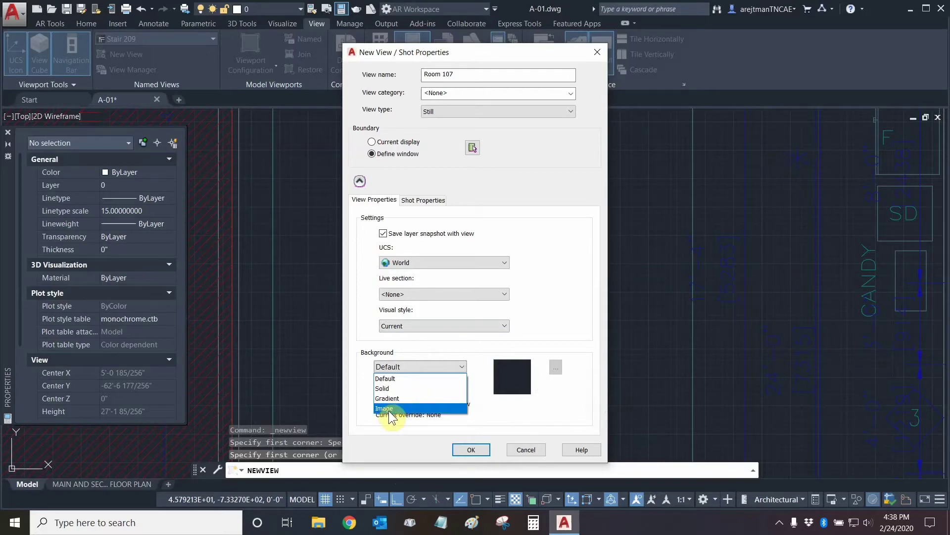
# - Keep the Default background and uncheck 'Save layer snapshot with view'
pyautogui.click(474, 357)
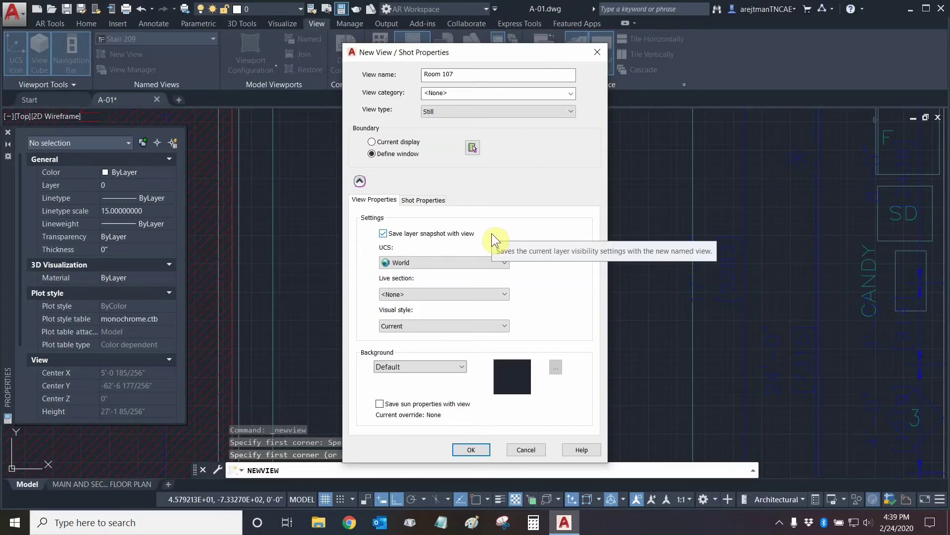
pyautogui.click(411, 233)
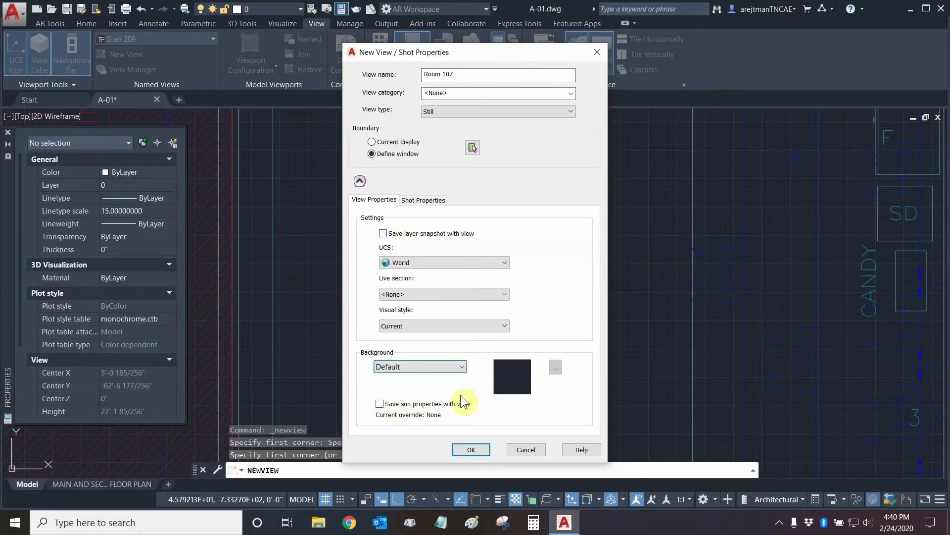
# - Save the Room 107 view and pan away across the floor plan
pyautogui.click(480, 454)
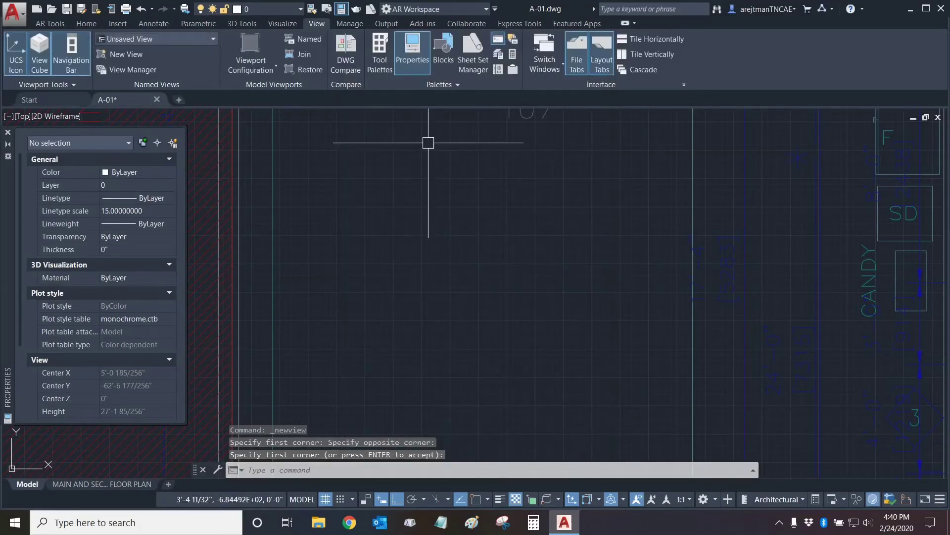
pyautogui.scroll(-3, 457, 168)
pyautogui.moveTo(341, 238); pyautogui.dragTo(336, 212, button='middle')
pyautogui.scroll(5, 653, 239)
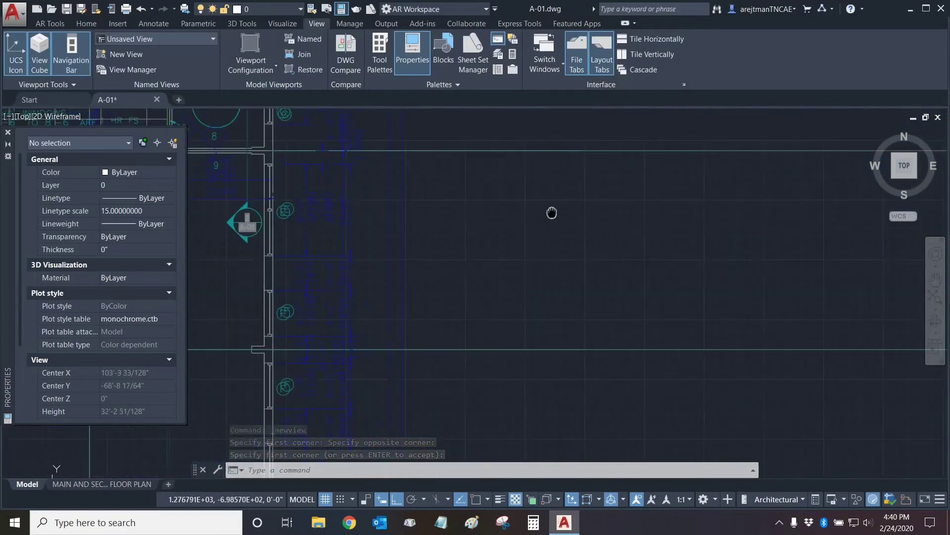
# - Restore Room 107 from the Named Views list to confirm it
pyautogui.click(175, 42)
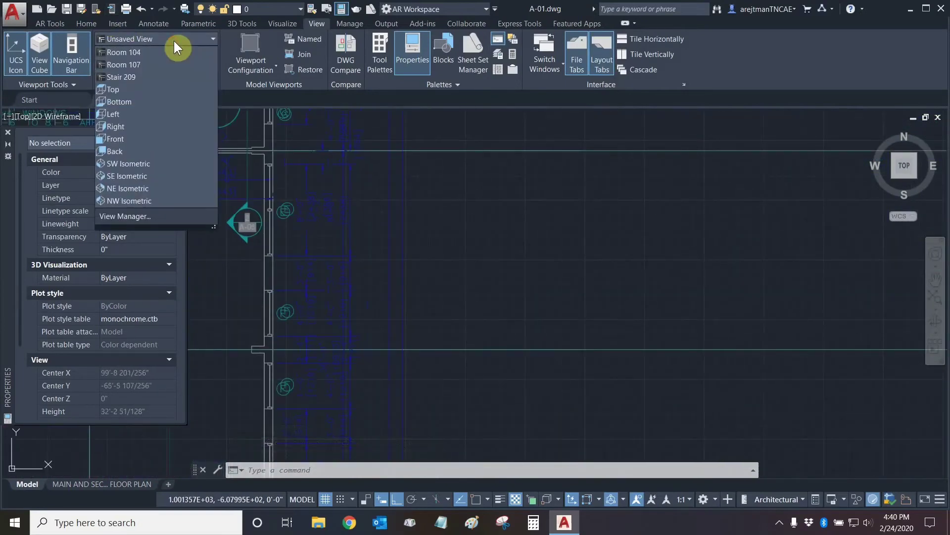
pyautogui.click(138, 65)
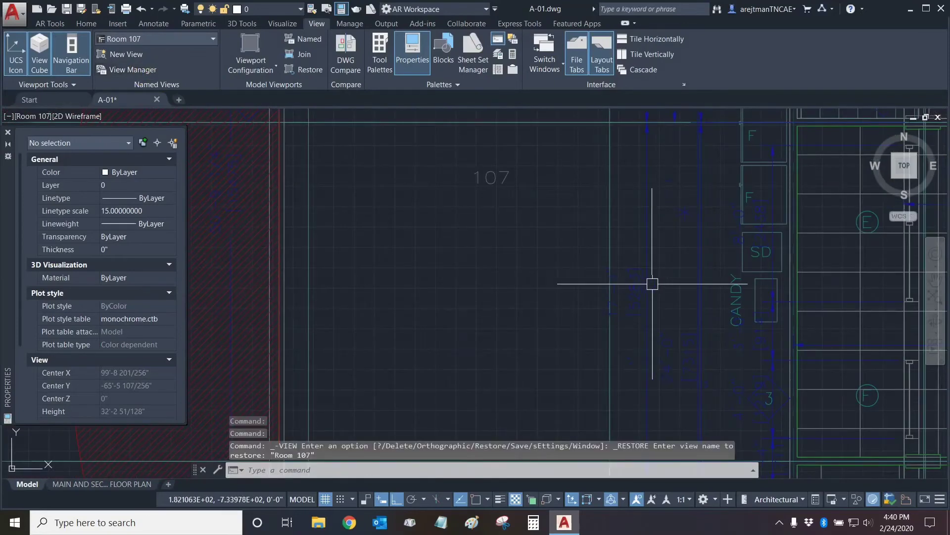
pyautogui.scroll(-3, 394, 144)
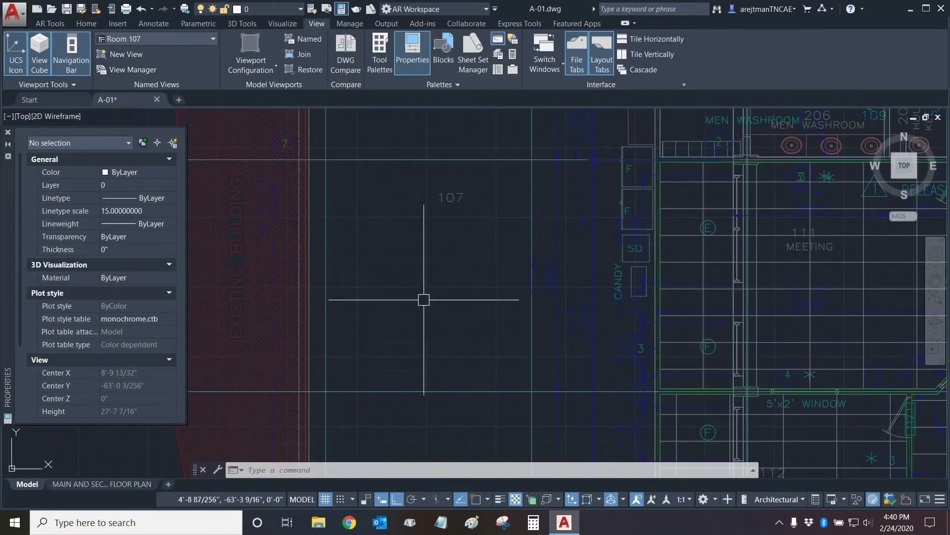
# - Open the MAIN AND SECOND FLOOR PLAN layout and zoom and pan to frame room 208
pyautogui.click(118, 484)
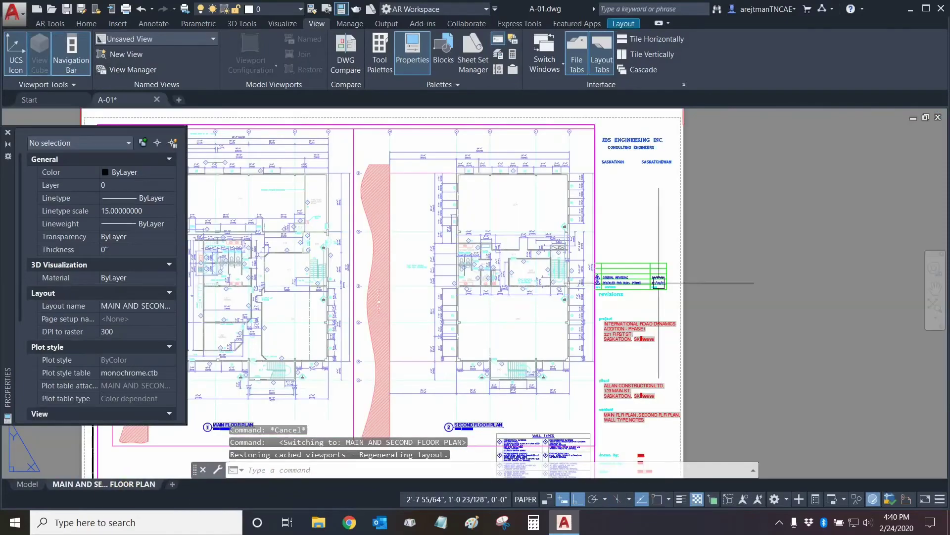
pyautogui.scroll(-2, 513, 217)
pyautogui.moveTo(520, 208); pyautogui.dragTo(579, 183, button='middle')
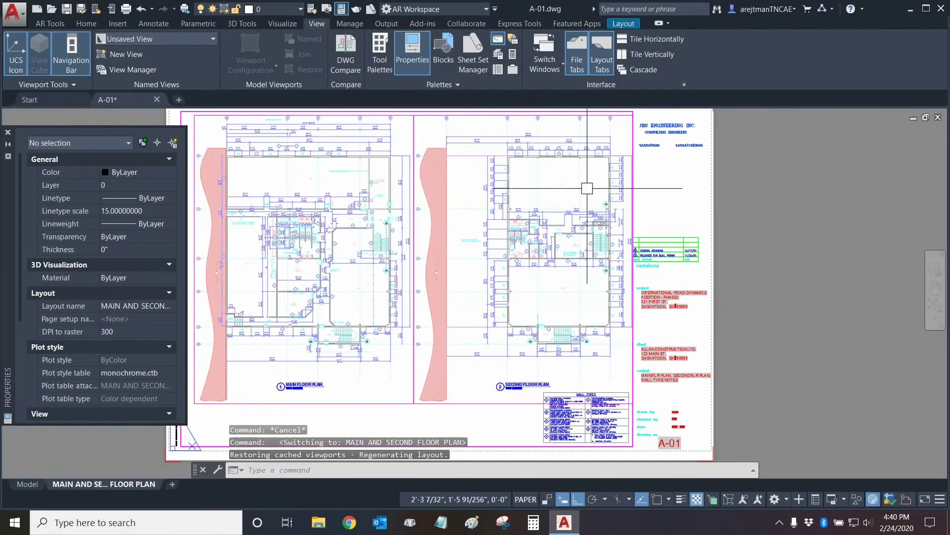
pyautogui.scroll(6, 564, 232)
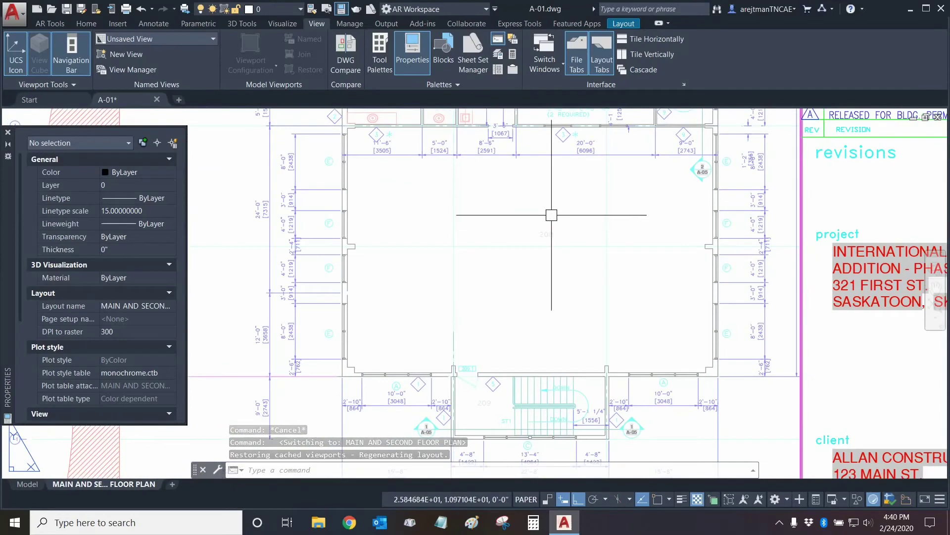
pyautogui.scroll(3, 544, 228)
pyautogui.moveTo(539, 234); pyautogui.dragTo(542, 235, button='middle')
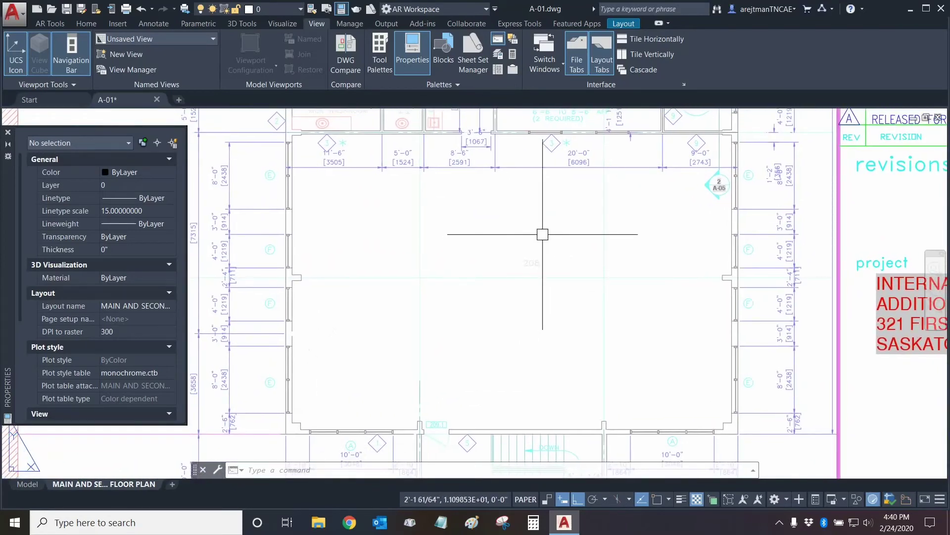
# - Open View Manager and select the Layout Views node to list the saved layout views
pyautogui.click(121, 71)
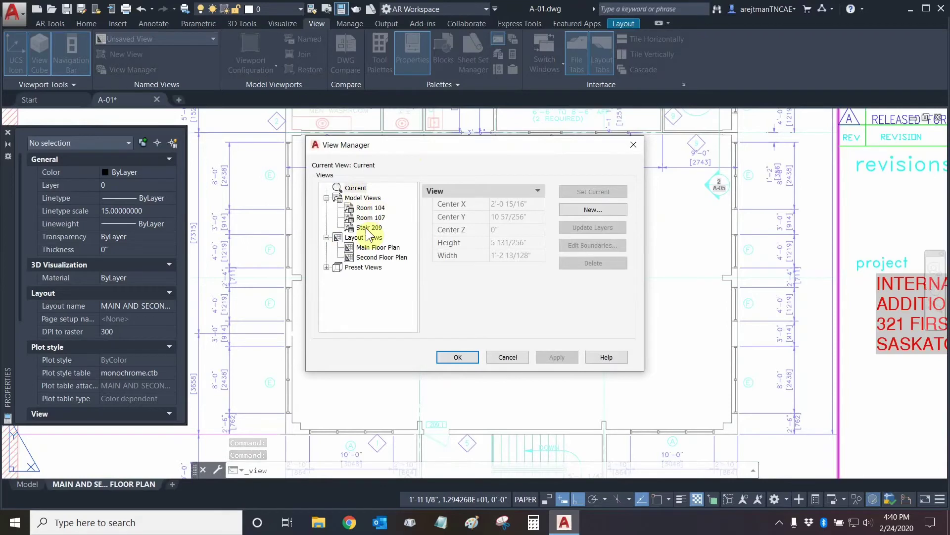
pyautogui.click(327, 267)
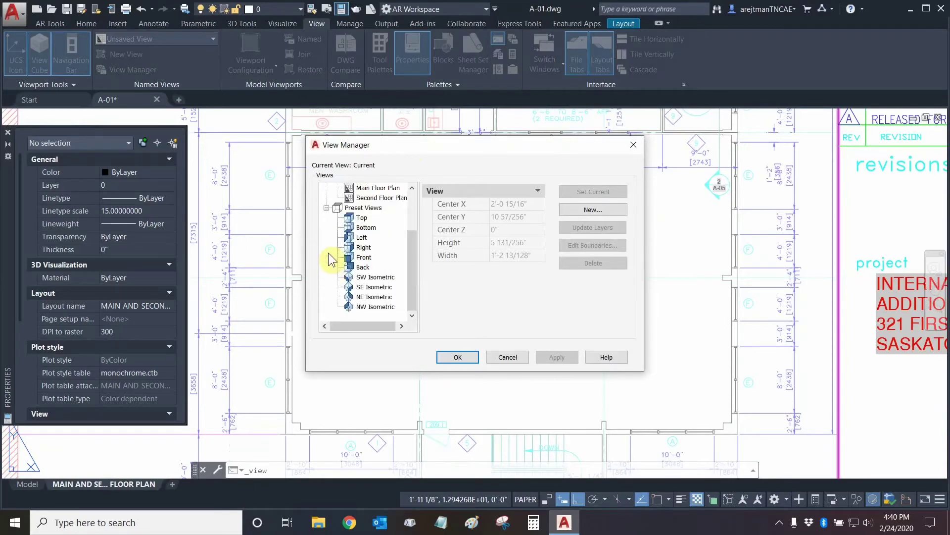
pyautogui.click(326, 208)
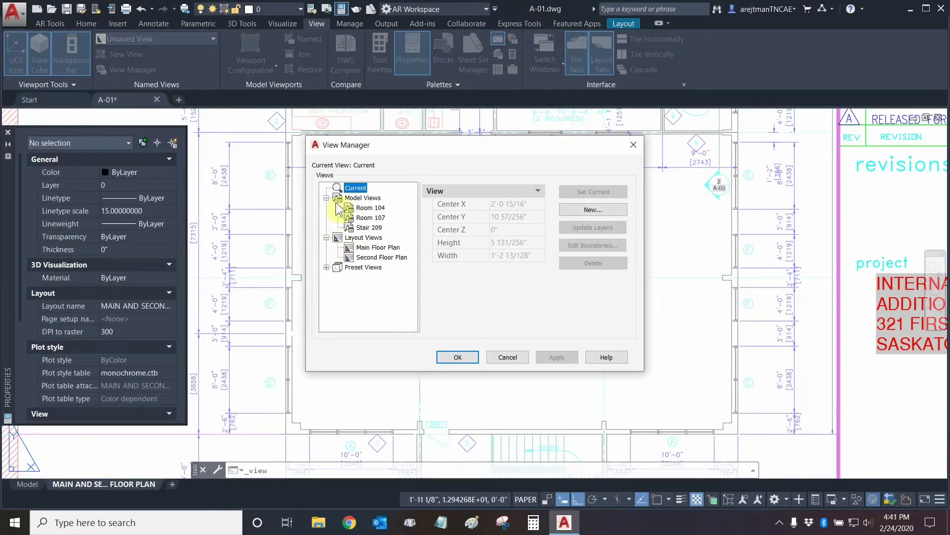
pyautogui.click(364, 238)
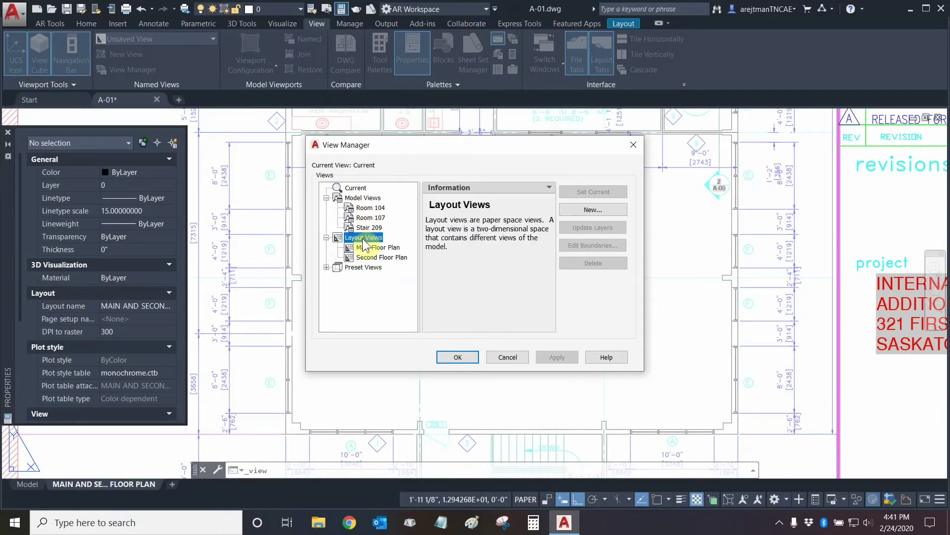
# - Start a new view named Room 208, keeping the Still view type
pyautogui.click(593, 212)
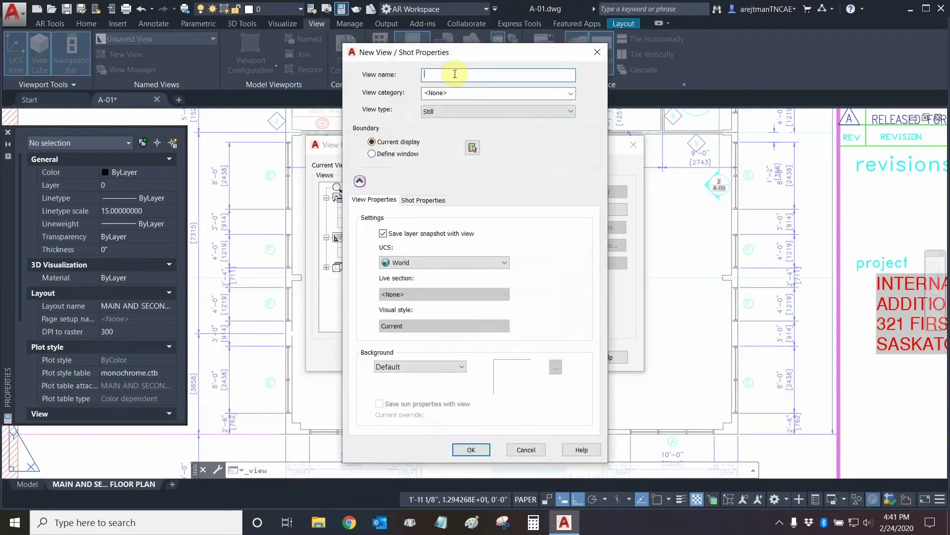
pyautogui.write('Room 208')
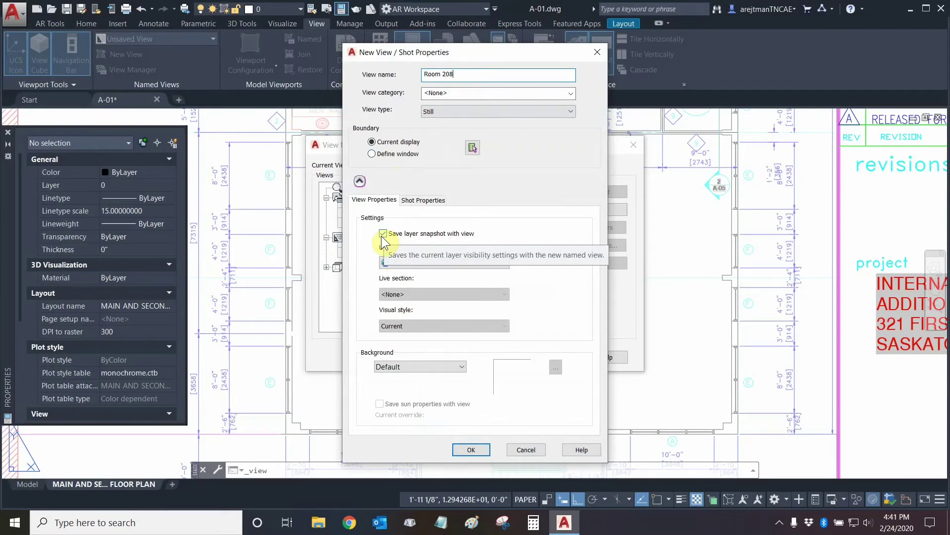
pyautogui.click(422, 202)
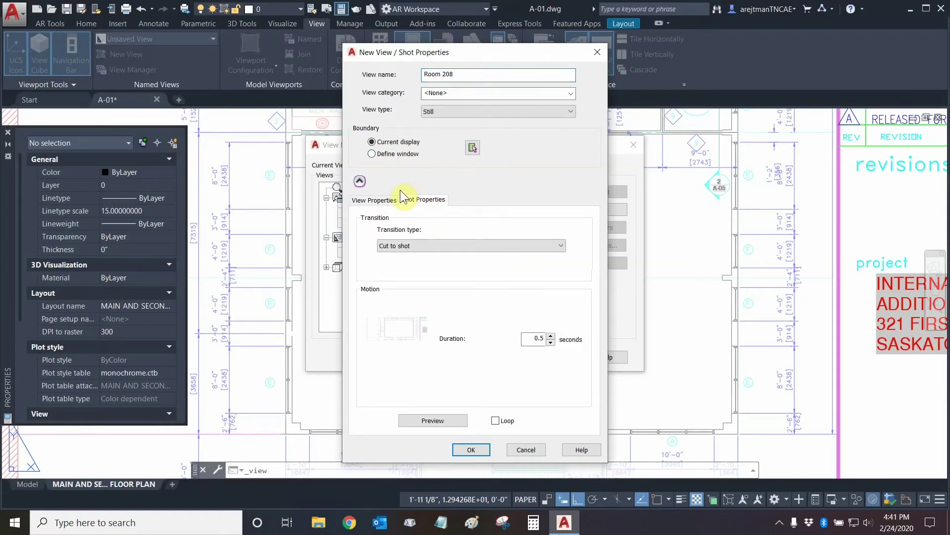
pyautogui.click(387, 199)
pyautogui.click(438, 113)
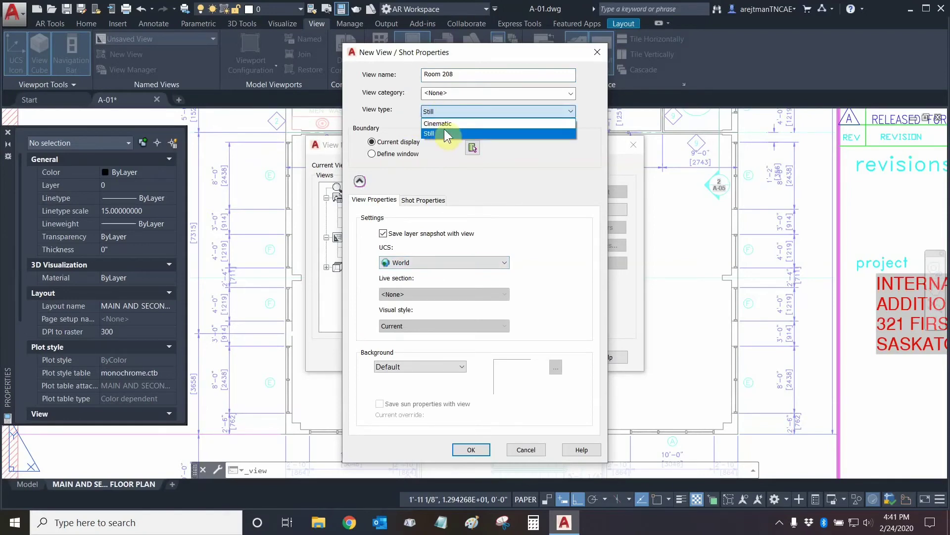
pyautogui.click(444, 132)
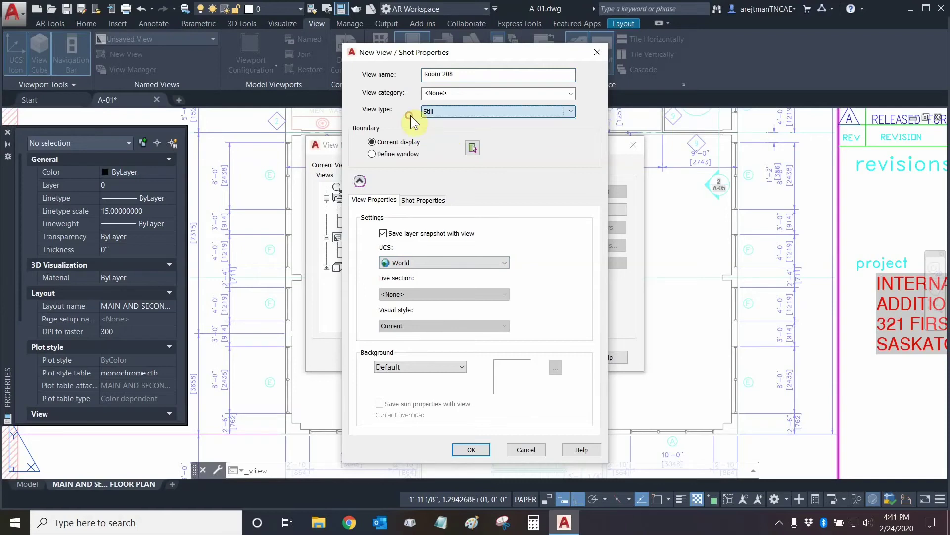
# - Keep the Cut to shot transition, set its duration to 1 second, and save the view
pyautogui.click(423, 200)
pyautogui.click(428, 246)
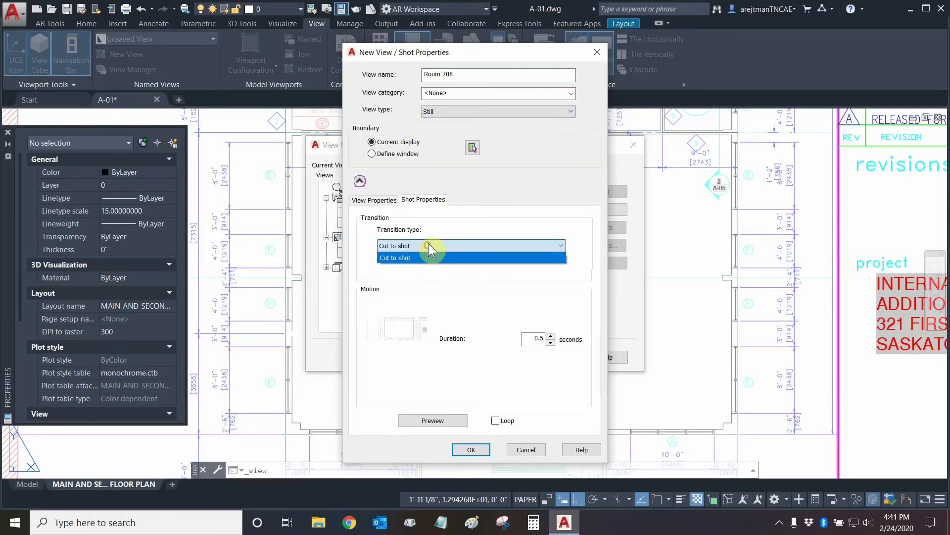
pyautogui.click(429, 246)
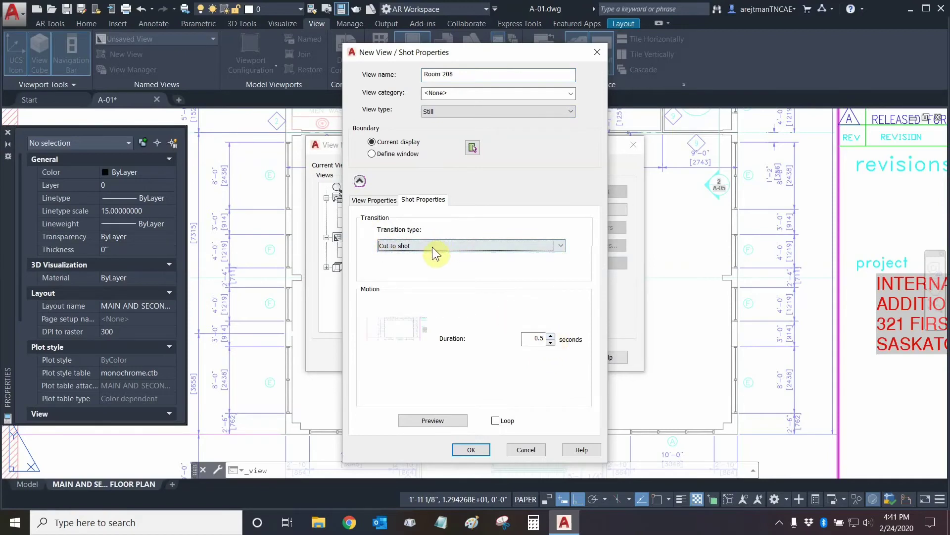
pyautogui.click(551, 336)
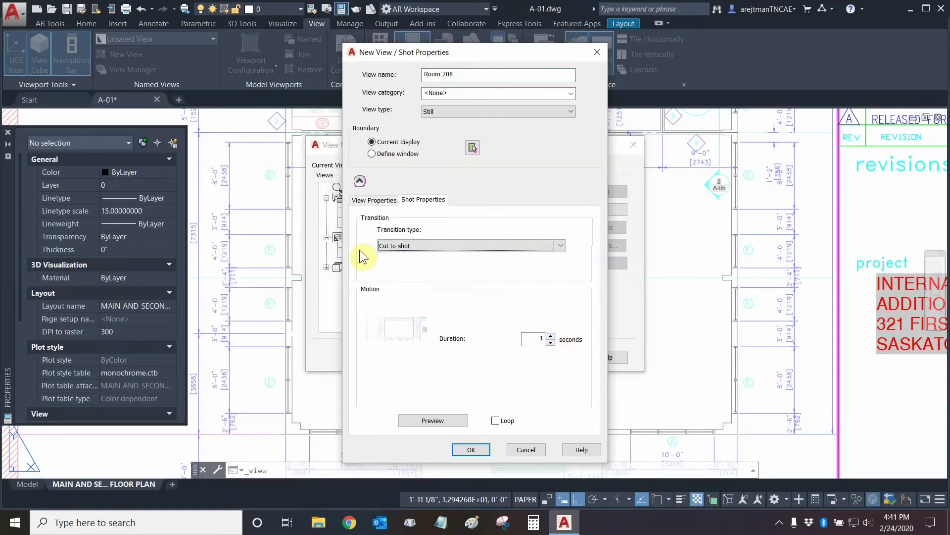
pyautogui.click(385, 200)
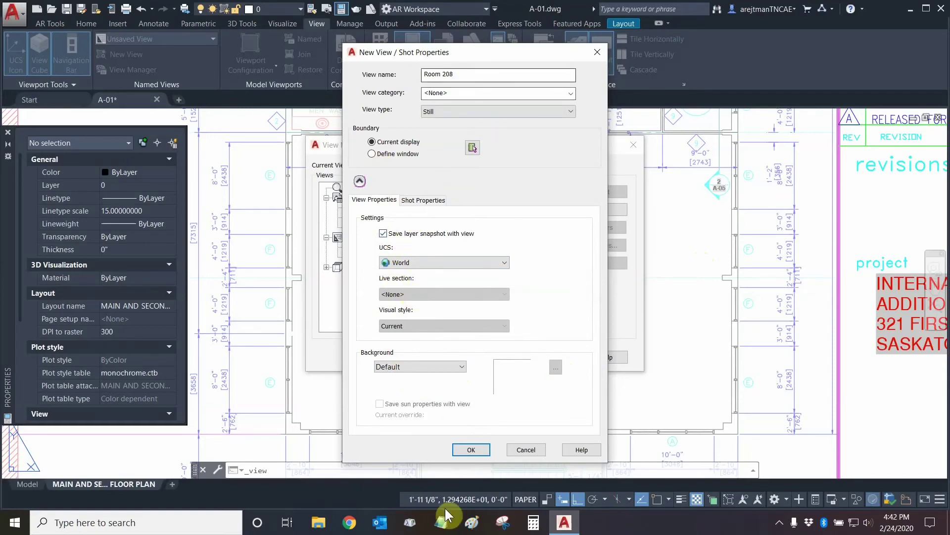
pyautogui.click(477, 449)
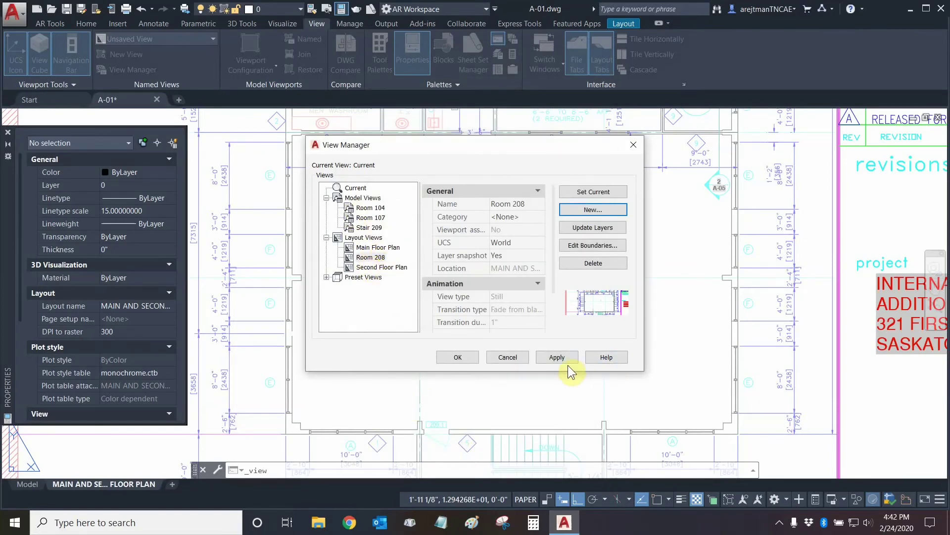
# - Apply and close View Manager, then restore Room 208 from the Named Views list
pyautogui.click(556, 357)
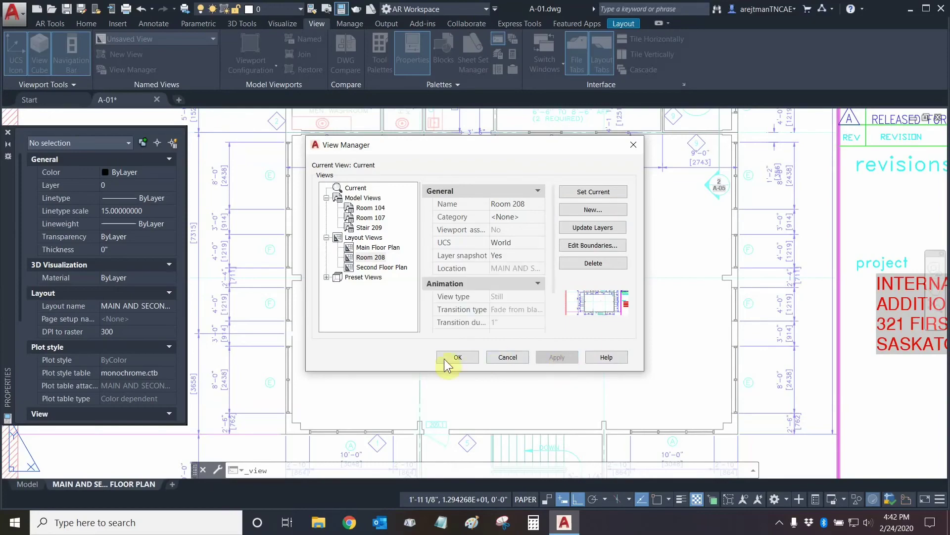
pyautogui.click(459, 357)
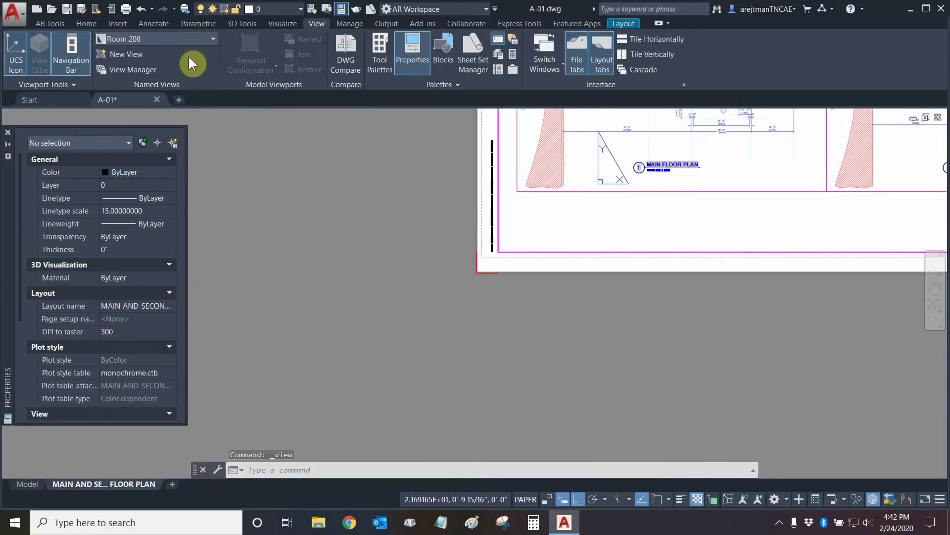
pyautogui.click(170, 39)
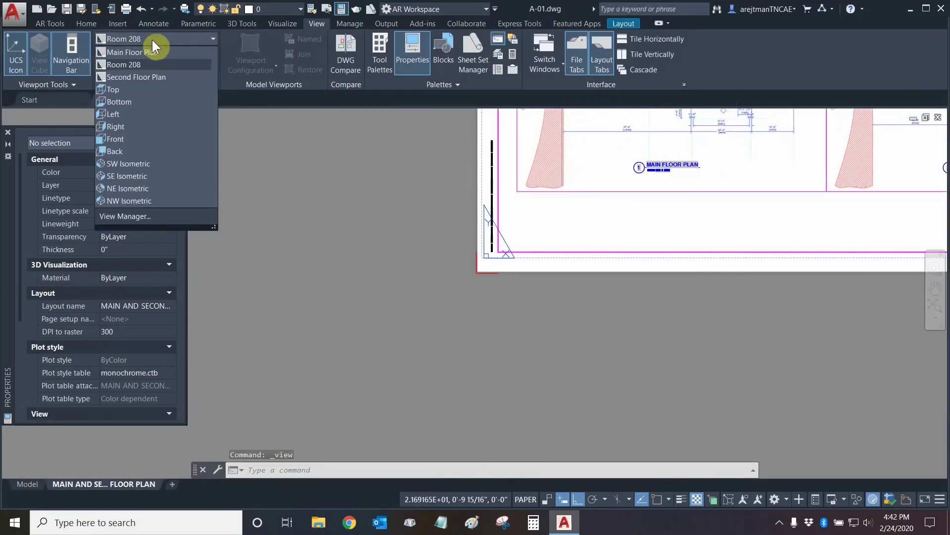
pyautogui.click(144, 66)
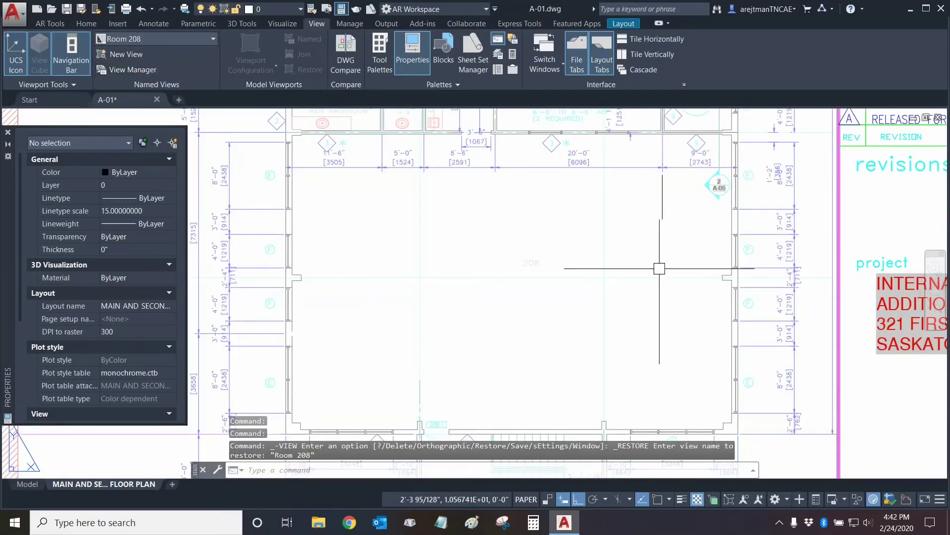
# - In View Manager, append _AR to the Room 107 view's name, making it Room 107_AR
pyautogui.click(124, 73)
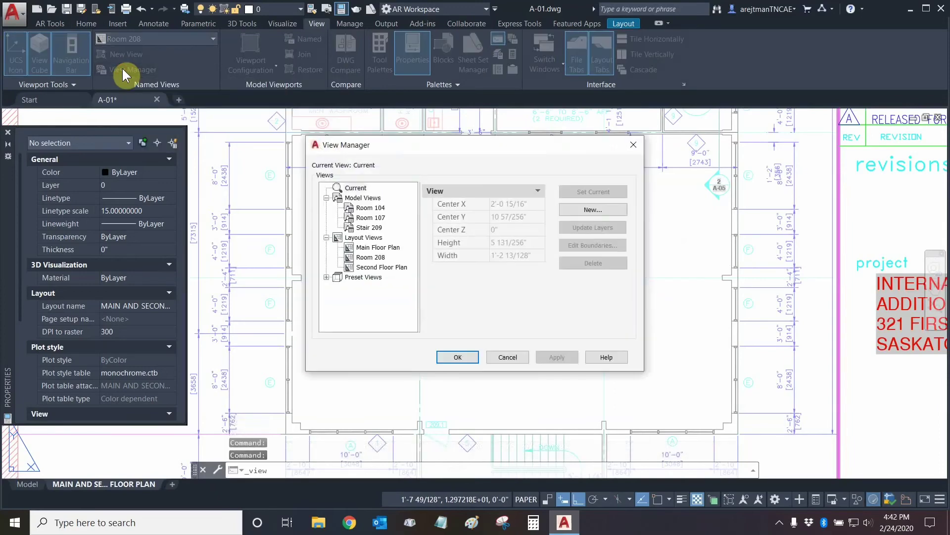
pyautogui.click(371, 209)
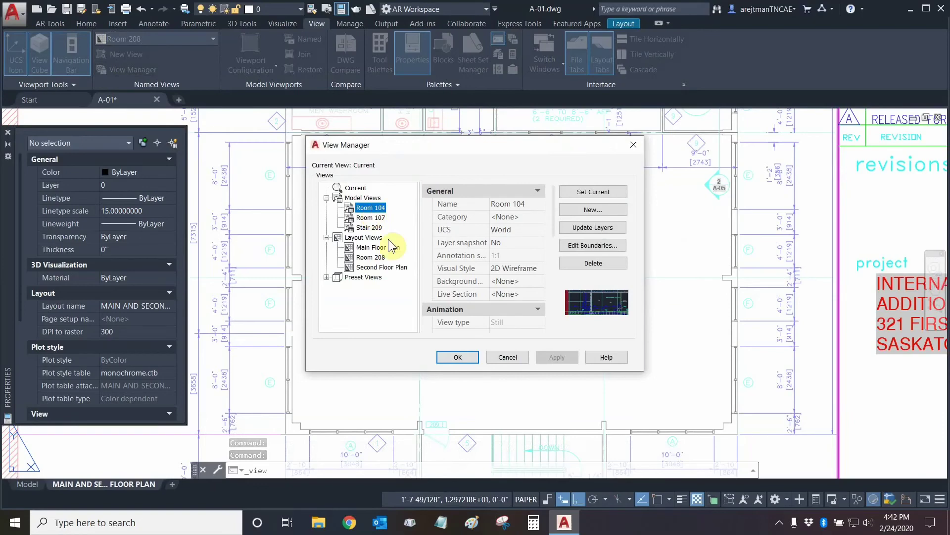
pyautogui.click(374, 219)
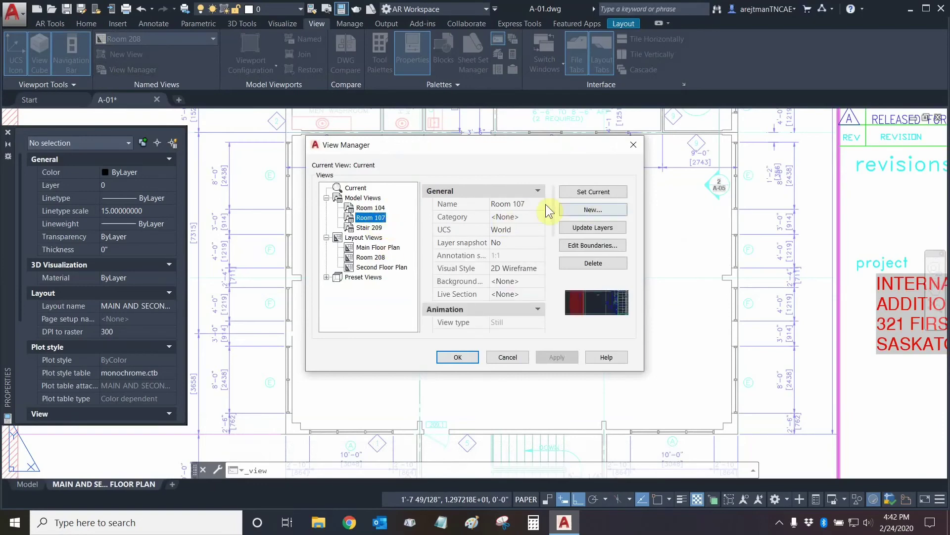
pyautogui.click(513, 204)
pyautogui.click(515, 203)
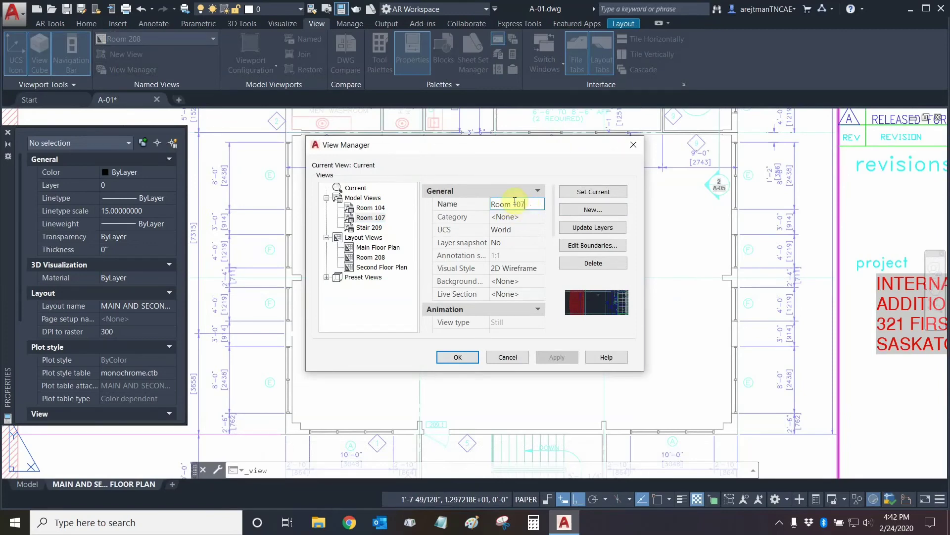
pyautogui.write('_AR')
pyautogui.click(544, 218)
# - Leave the view category as <None> and select the Room 208 layout view
pyautogui.click(539, 217)
pyautogui.click(538, 215)
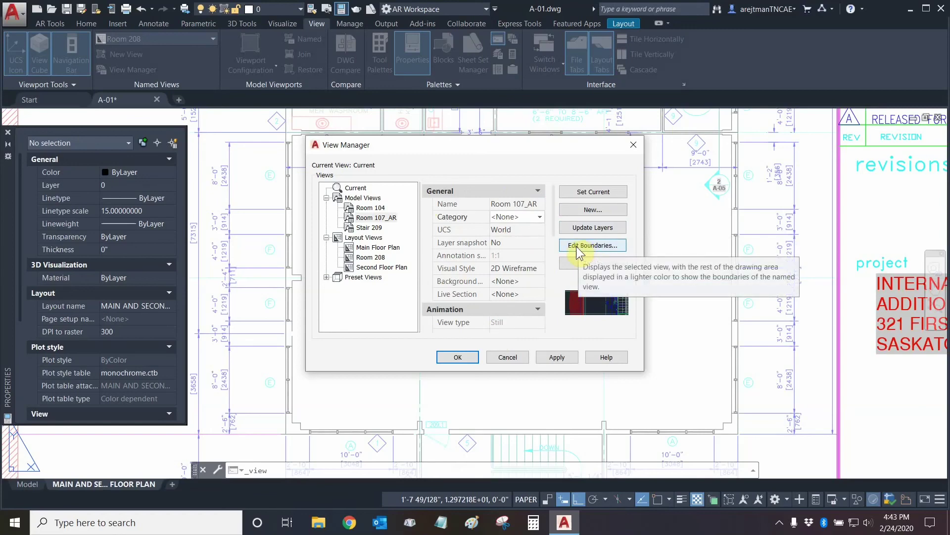
pyautogui.click(376, 258)
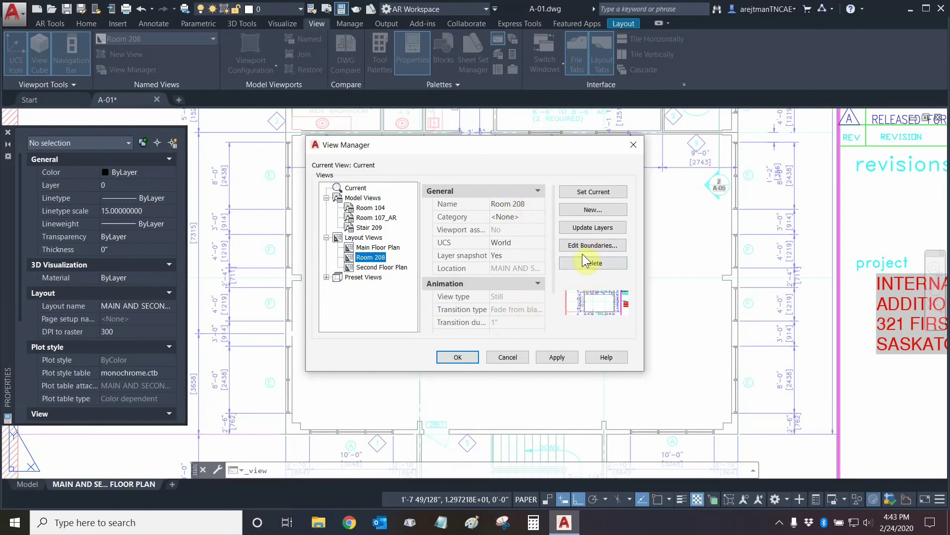
# - Cancel out of View Manager and zoom to extents on the MAIN AND SECOND FLOOR PLAN sheet
pyautogui.click(515, 358)
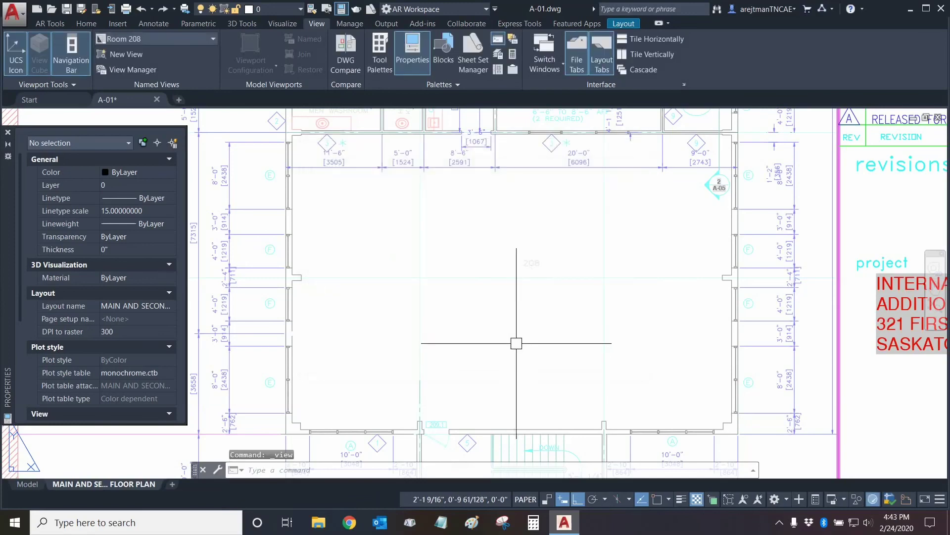
pyautogui.middleClick(460, 202)
pyautogui.middleClick(461, 202)
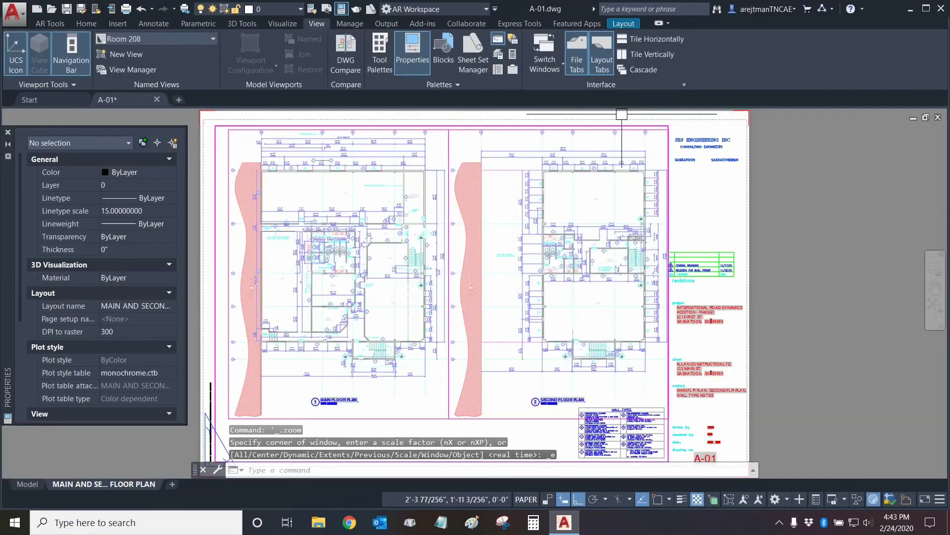
pyautogui.scroll(-1, 772, 178)
pyautogui.moveTo(771, 178); pyautogui.dragTo(781, 184, button='middle')
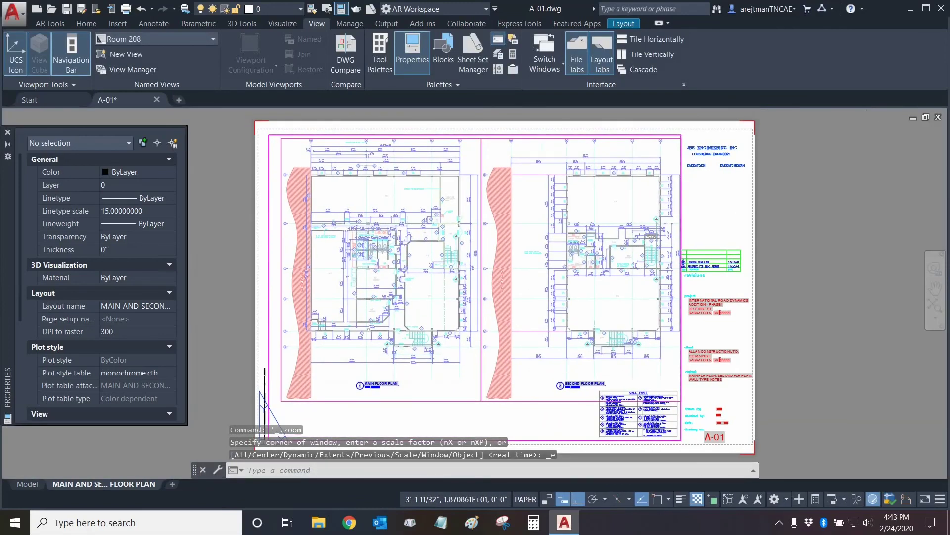